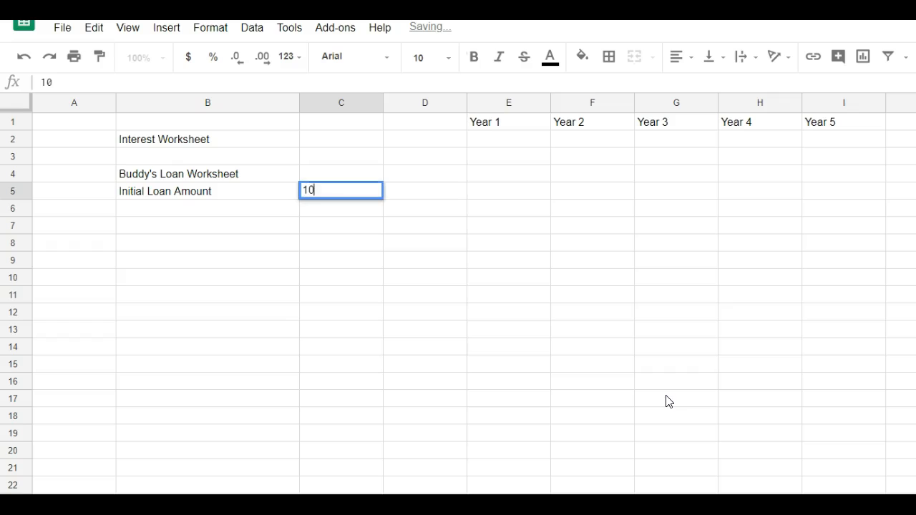
Step: Complete the initial loan amount of 10,000 and add a "Rate per year" row in B6 with 10% in C6
{"action": "key", "text": "Return"}
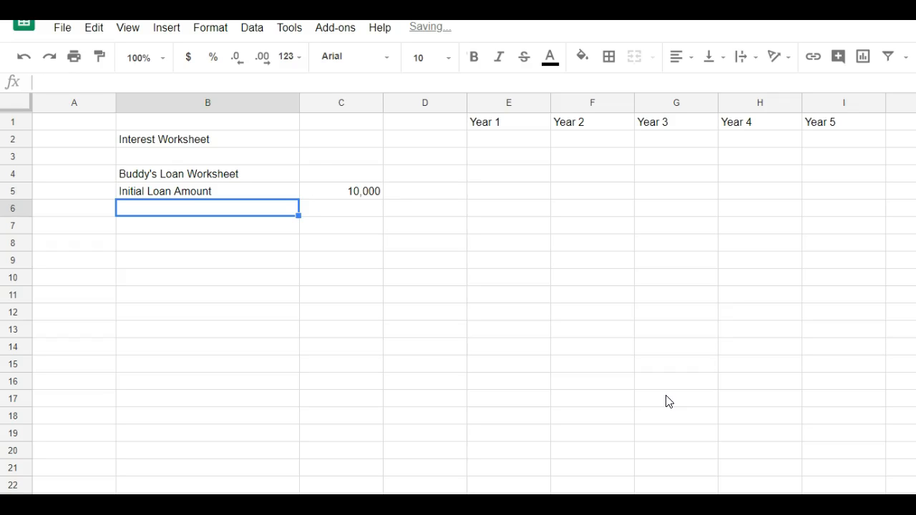
{"action": "type", "text": "Rate per yaer"}
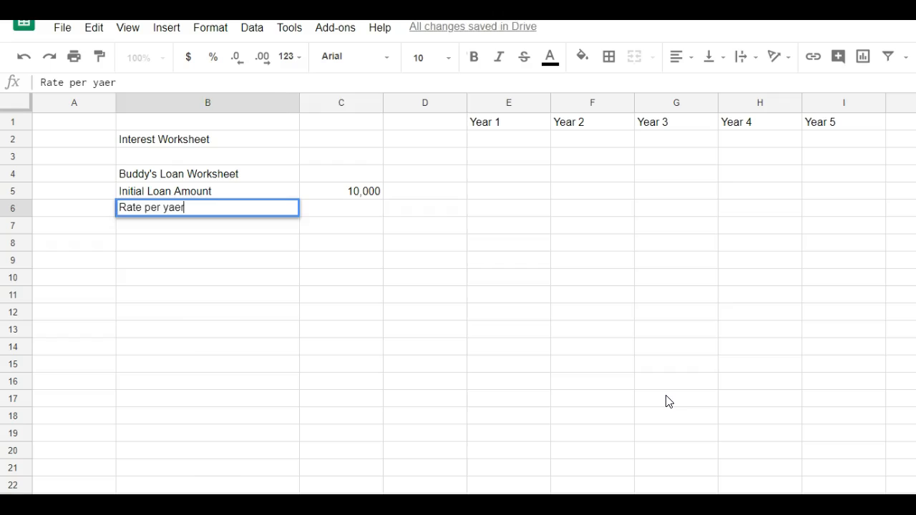
{"action": "key", "text": "Tab"}
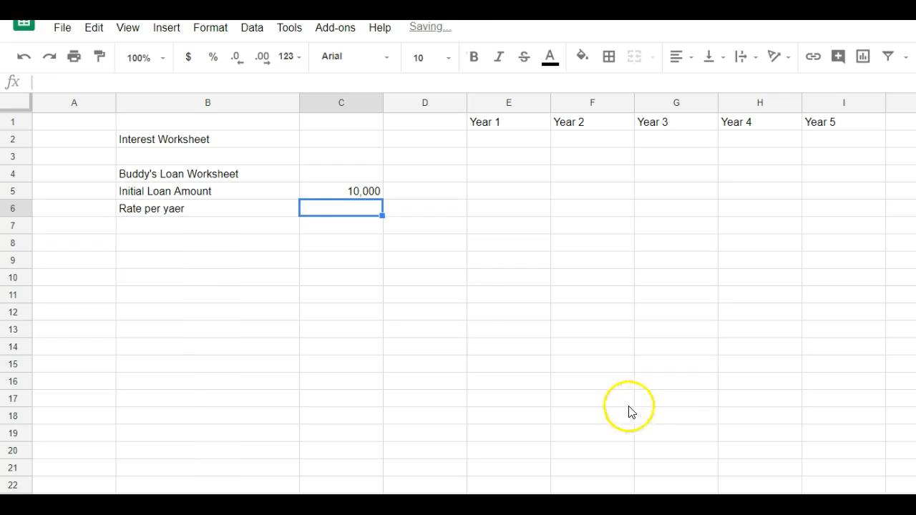
{"action": "double_click", "coordinate": [205, 211]}
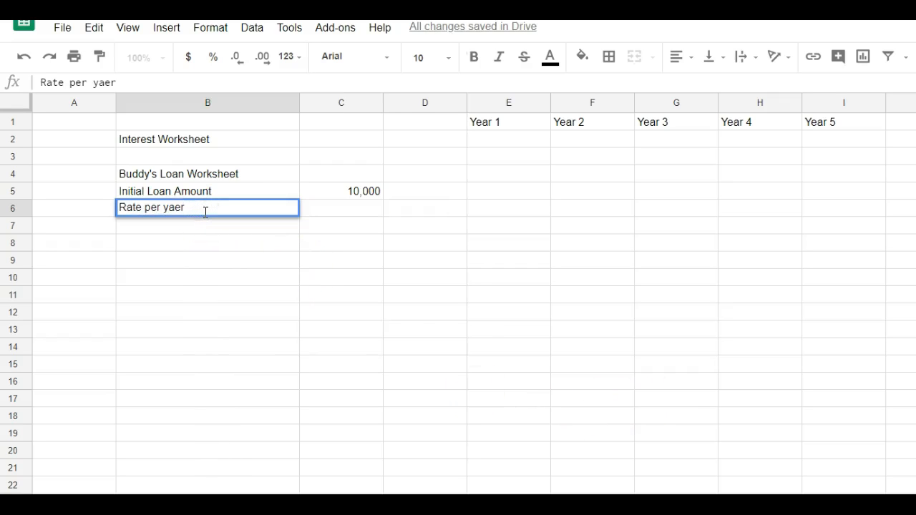
{"action": "type", "text": "r"}
{"action": "key", "text": "Tab"}
{"action": "type", "text": "10%"}
{"action": "key", "text": "Return"}
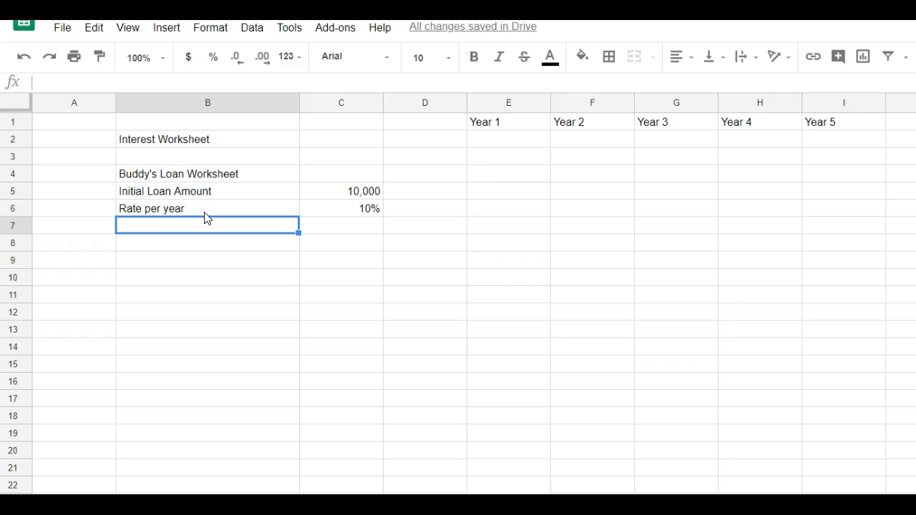
Step: Add a "Rate per month" row in B7 and calculate it in C7 with the formula =C6/12
{"action": "type", "text": "Rate per month"}
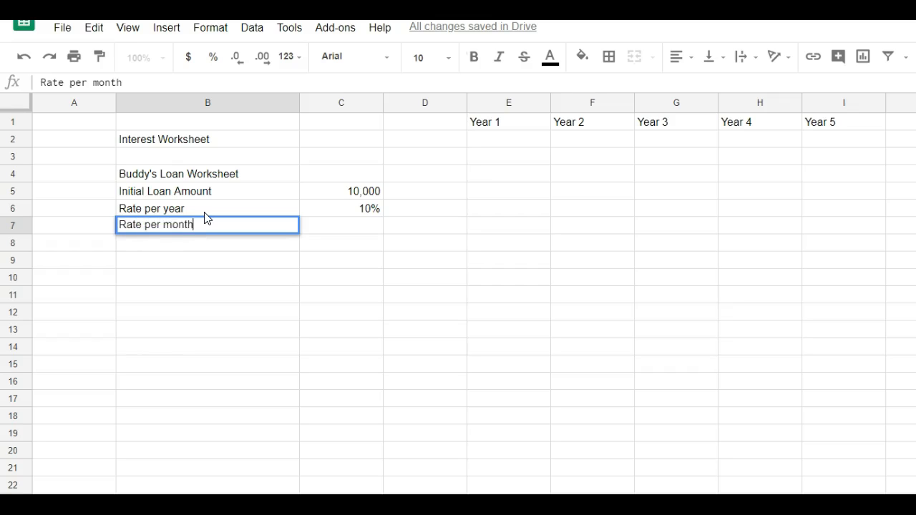
{"action": "key", "text": "Tab"}
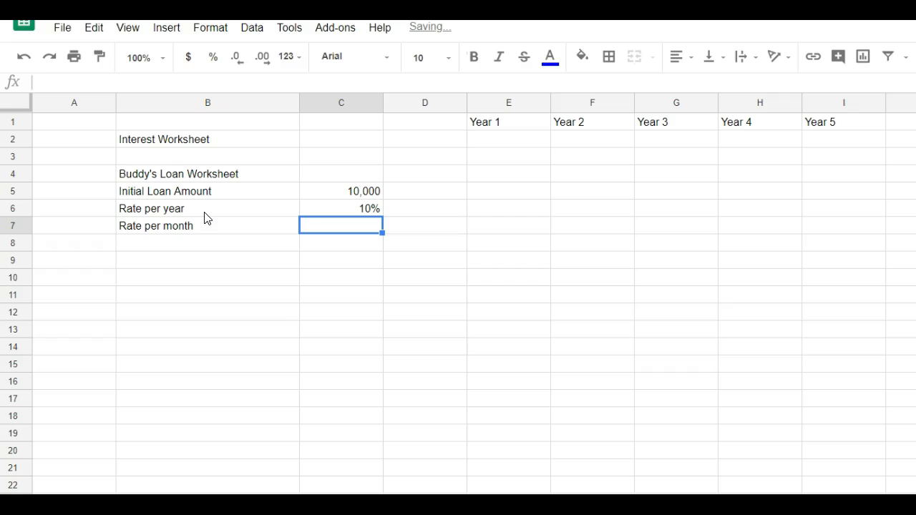
{"action": "type", "text": "="}
{"action": "left_click", "coordinate": [309, 209]}
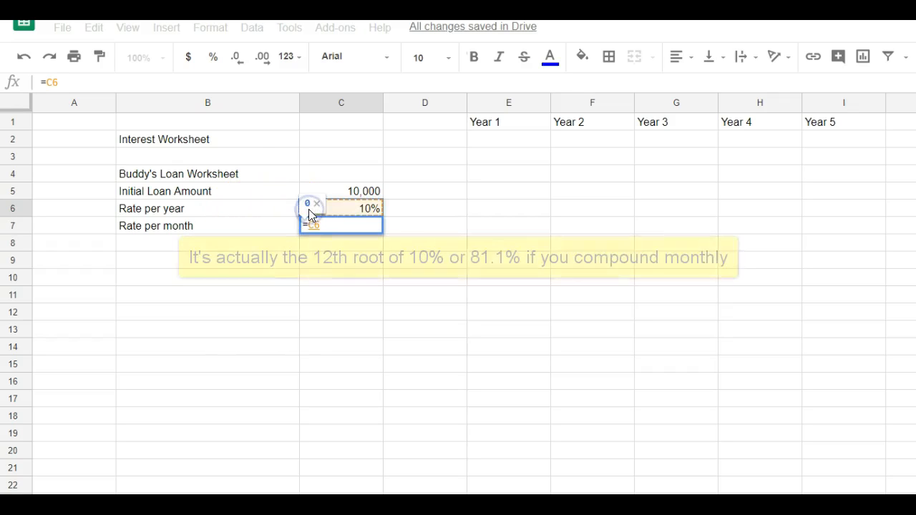
{"action": "left_click", "coordinate": [204, 90]}
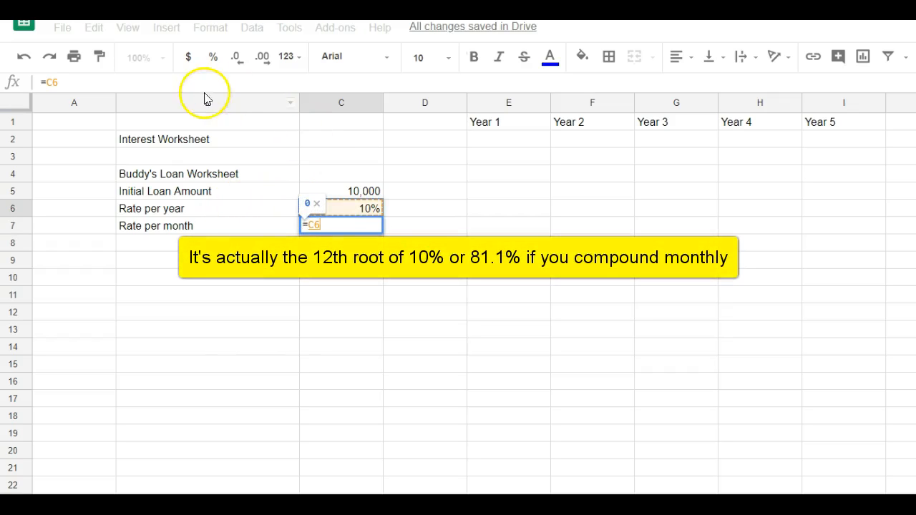
{"action": "type", "text": "/12"}
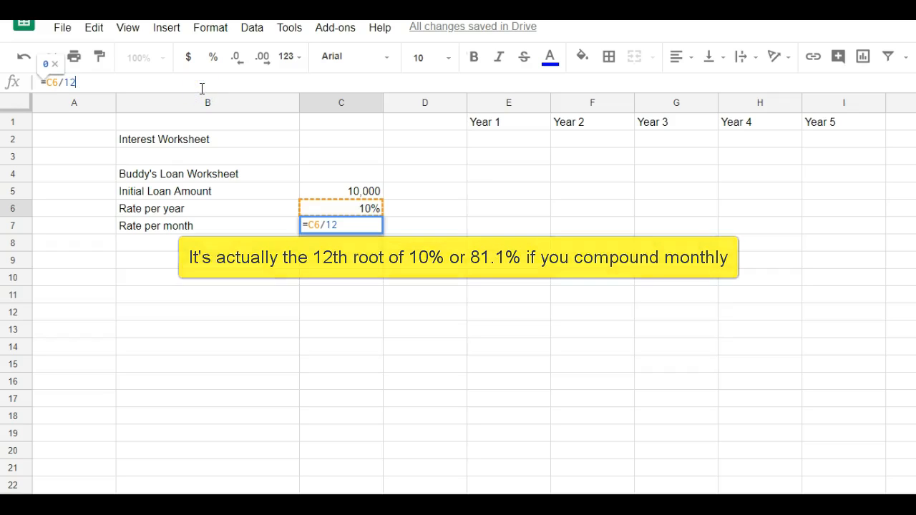
{"action": "key", "text": "Return"}
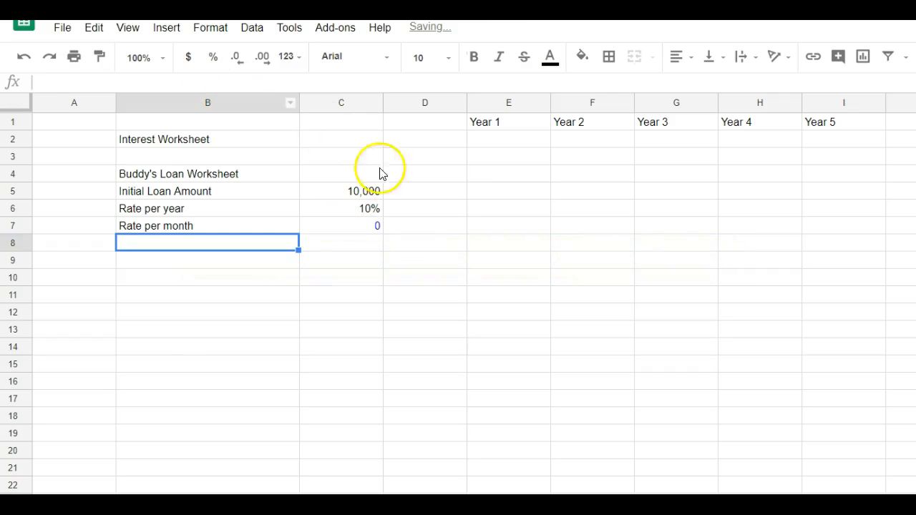
Step: Format the monthly rate in C7 as a percentage with black text
{"action": "left_click", "coordinate": [371, 223]}
{"action": "left_click", "coordinate": [547, 73]}
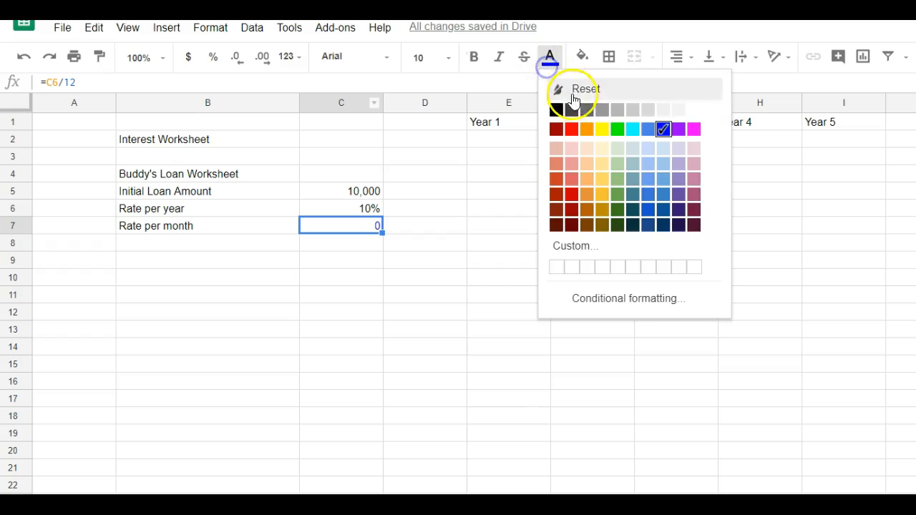
{"action": "left_click", "coordinate": [554, 107]}
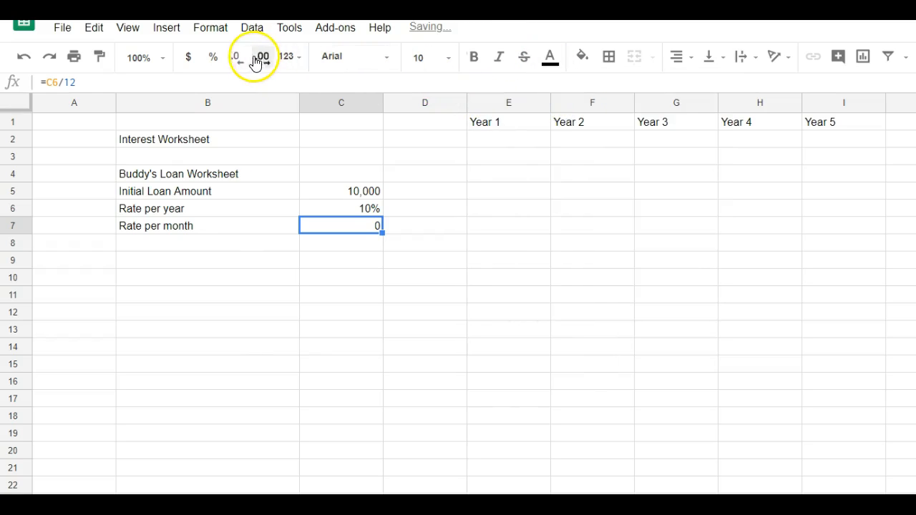
{"action": "left_click", "coordinate": [212, 58]}
Step: Colour the yearly rate in C6 and the initial loan amount in C5 blue
{"action": "left_click", "coordinate": [366, 209]}
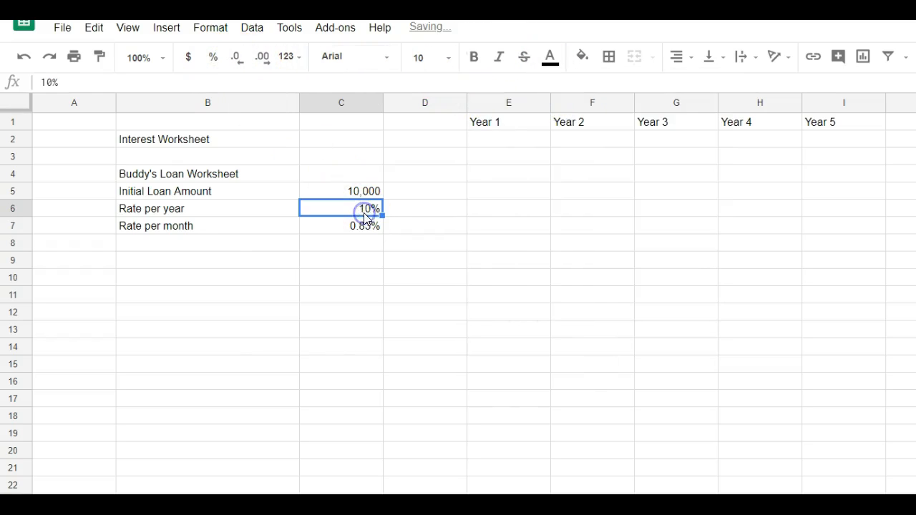
{"action": "left_click", "coordinate": [552, 61]}
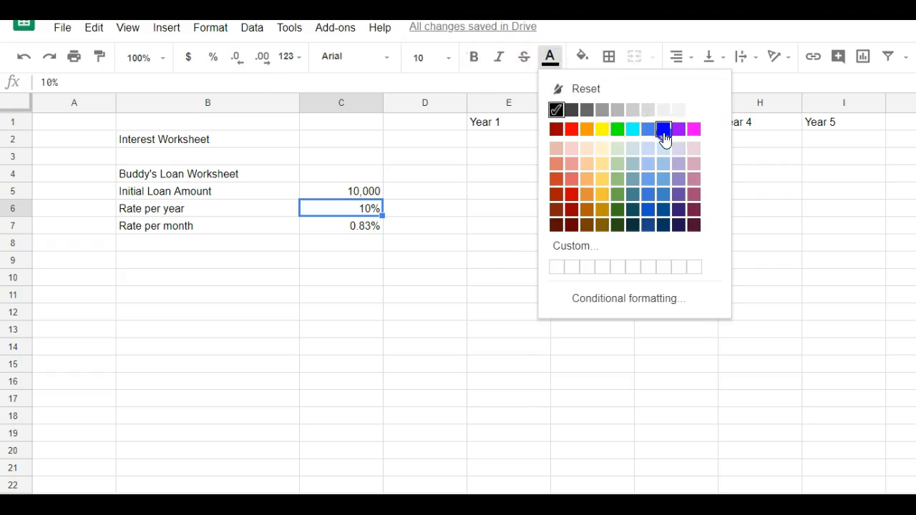
{"action": "left_click", "coordinate": [663, 130]}
{"action": "left_click", "coordinate": [373, 190]}
{"action": "left_click", "coordinate": [557, 63]}
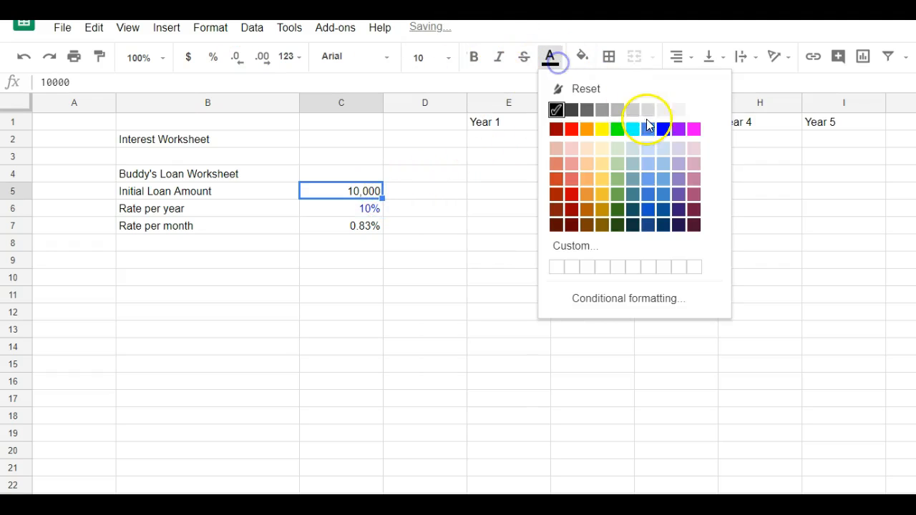
{"action": "left_click", "coordinate": [662, 130]}
Step: Add a "Payments" row in B8 with the value 60 in C8
{"action": "left_click", "coordinate": [156, 247]}
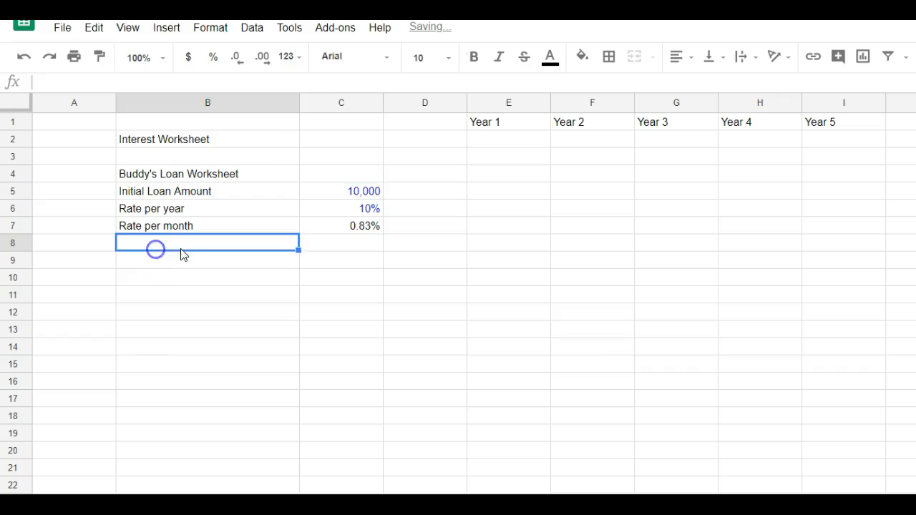
{"action": "type", "text": "Payments"}
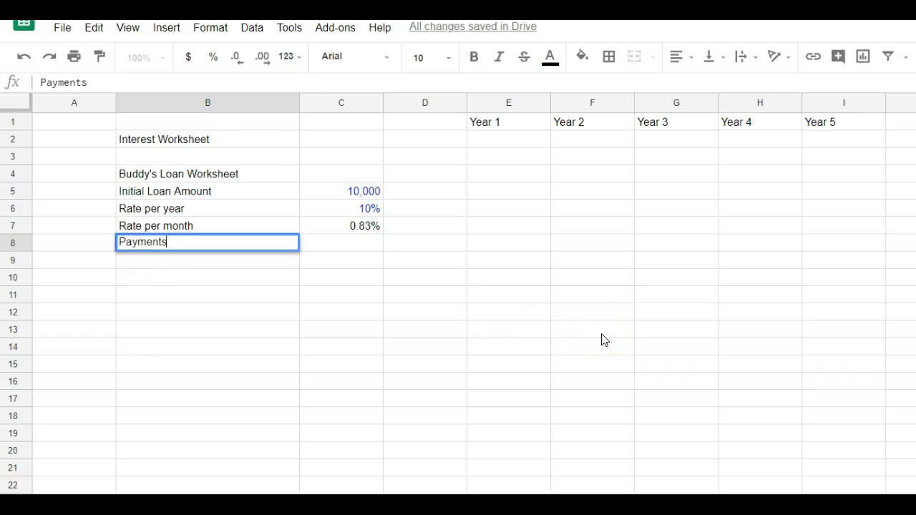
{"action": "key", "text": "Tab"}
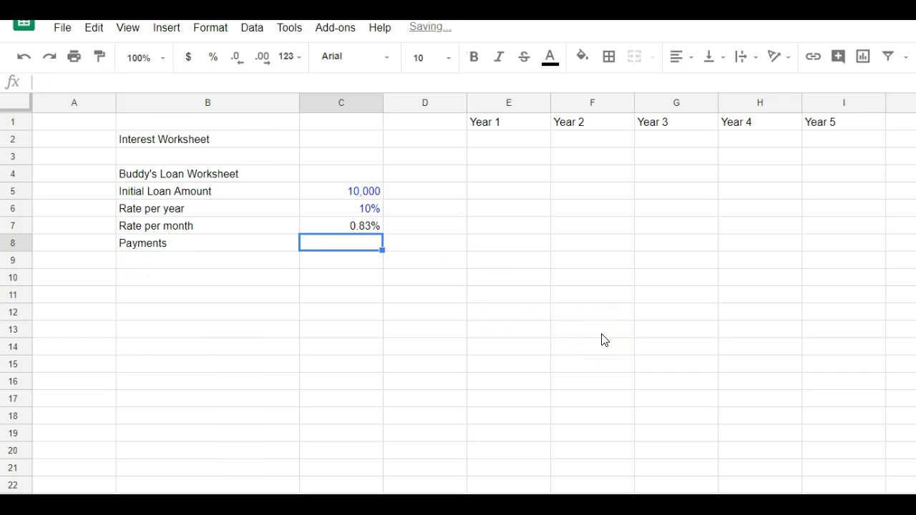
{"action": "type", "text": "60"}
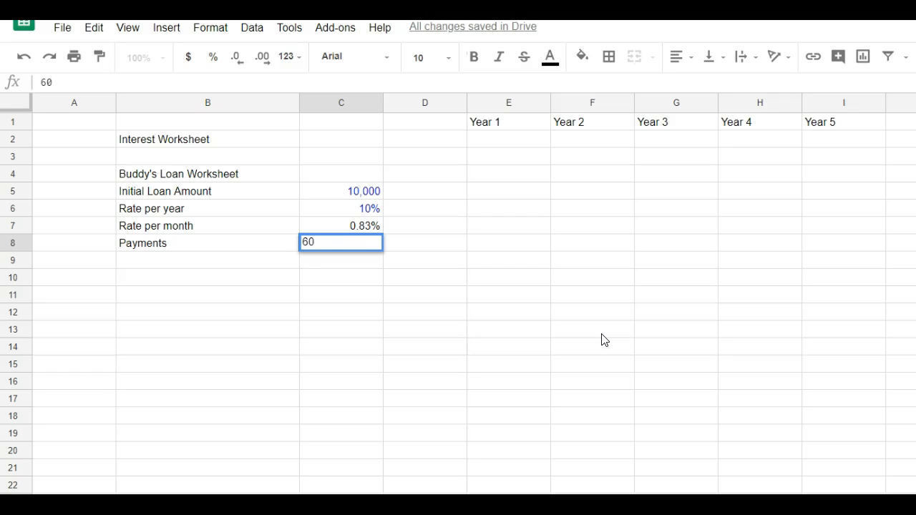
{"action": "key", "text": "Return"}
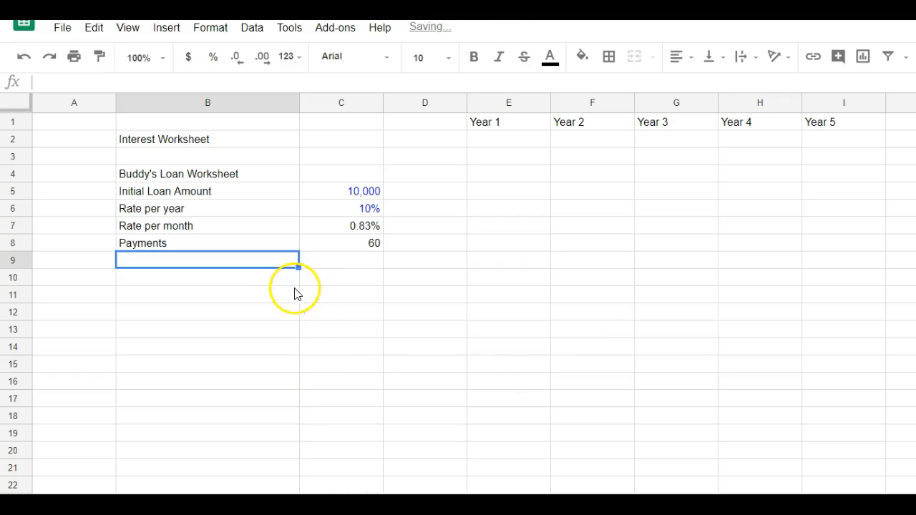
Step: Start the table header row with "Month" in C10 and "Monthly Payment" in D10
{"action": "left_click", "coordinate": [327, 279]}
{"action": "type", "text": "Mont"}
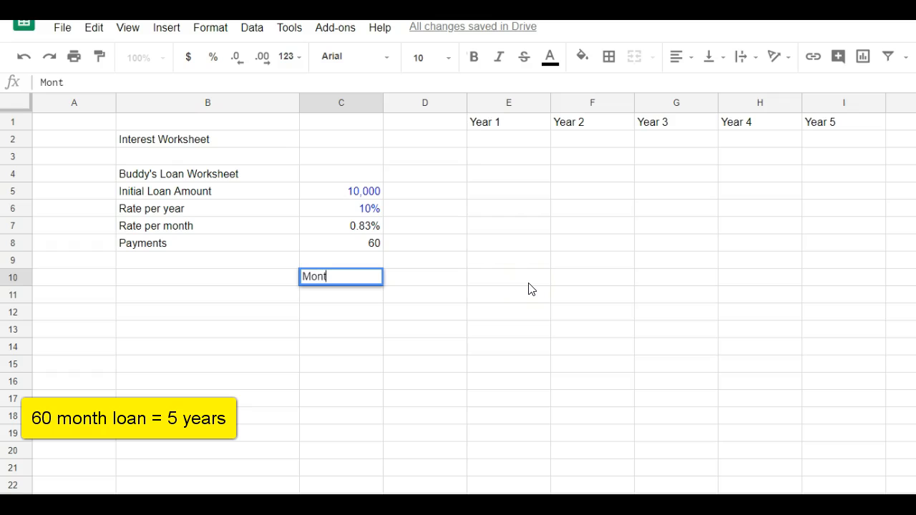
{"action": "type", "text": "h"}
{"action": "key", "text": "Tab"}
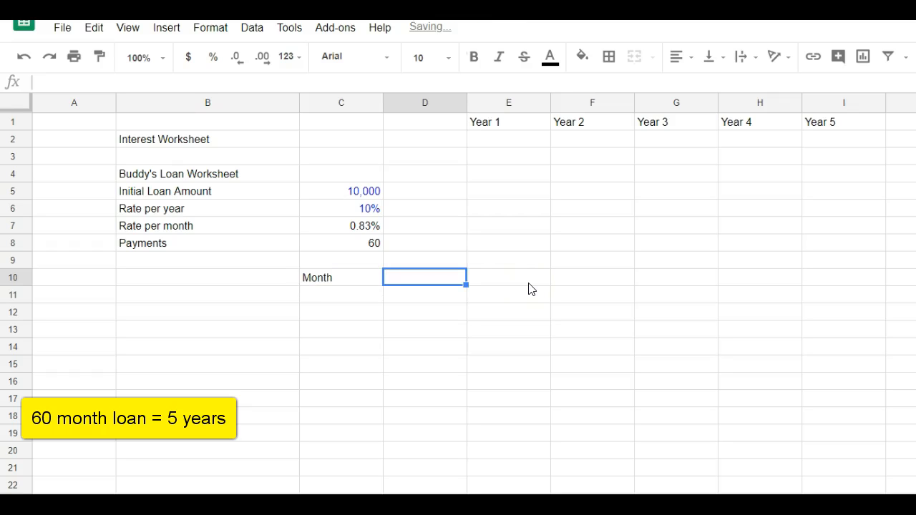
{"action": "type", "text": "Monthly"}
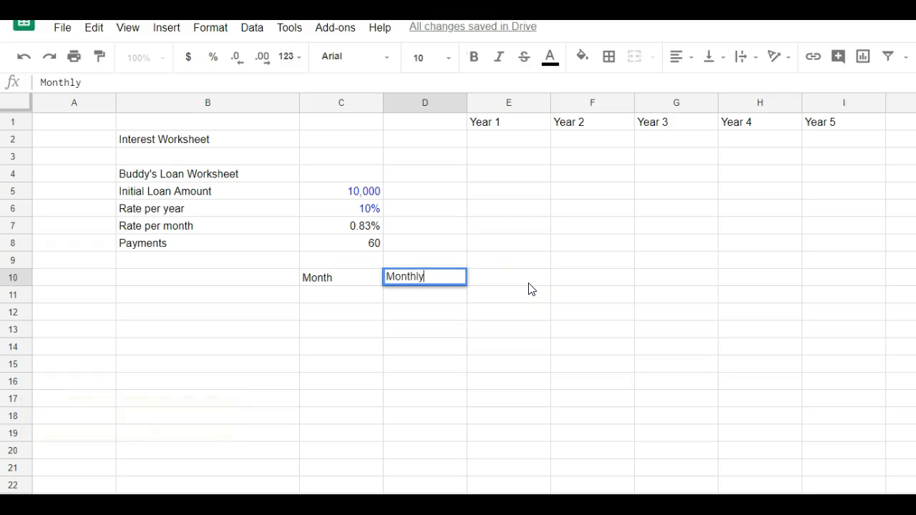
{"action": "type", "text": " Paymen"}
{"action": "key", "text": "Tab"}
Step: Add the column headers "Principal" in E10 and "Interest" in F10
{"action": "type", "text": "Princip"}
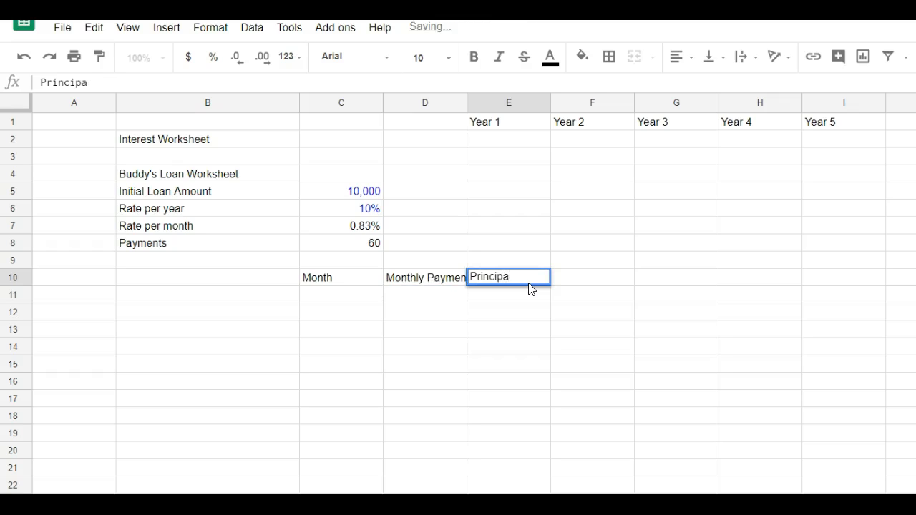
{"action": "key", "text": "BackSpace"}
{"action": "type", "text": "al"}
{"action": "key", "text": "Tab"}
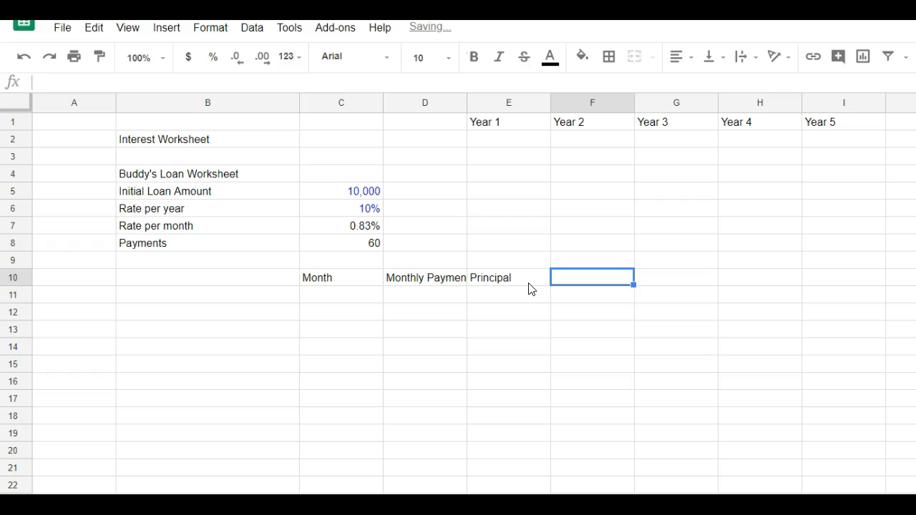
{"action": "type", "text": "Interest"}
{"action": "key", "text": "Tab"}
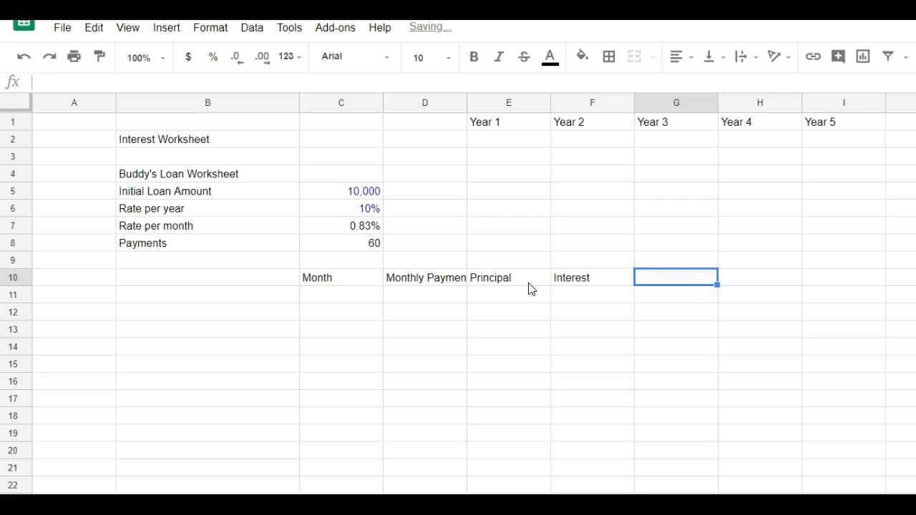
Step: Enter the column header "Ending Principal" in G10
{"action": "type", "text": "ending"}
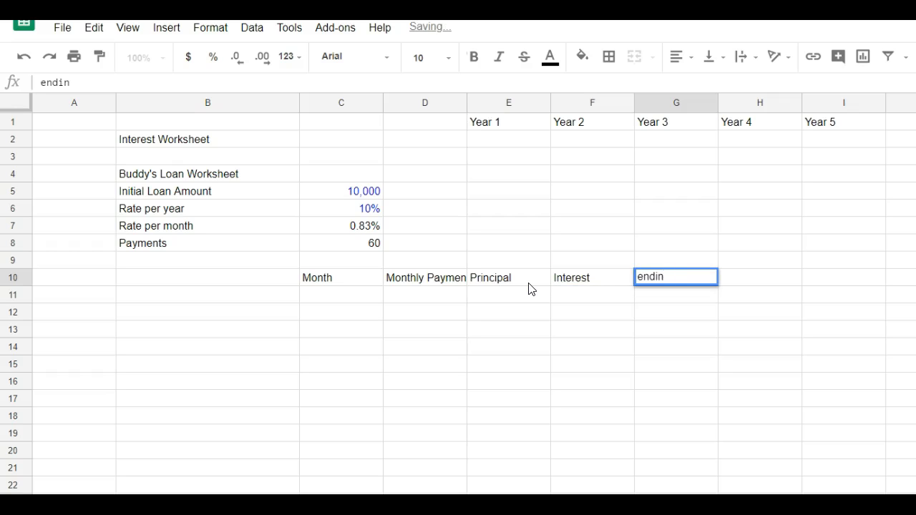
{"action": "key", "text": "BackSpace"}
{"action": "key", "text": "BackSpace"}
{"action": "key", "text": "BackSpace"}
{"action": "key", "text": "BackSpace"}
{"action": "type", "text": "nd"}
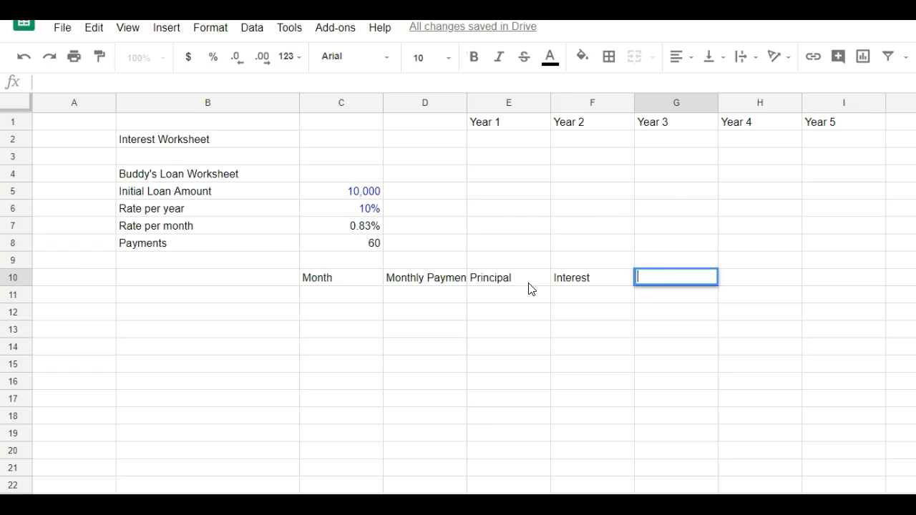
{"action": "type", "text": "pr"}
{"action": "type", "text": "ing "}
{"action": "type", "text": "Principal"}
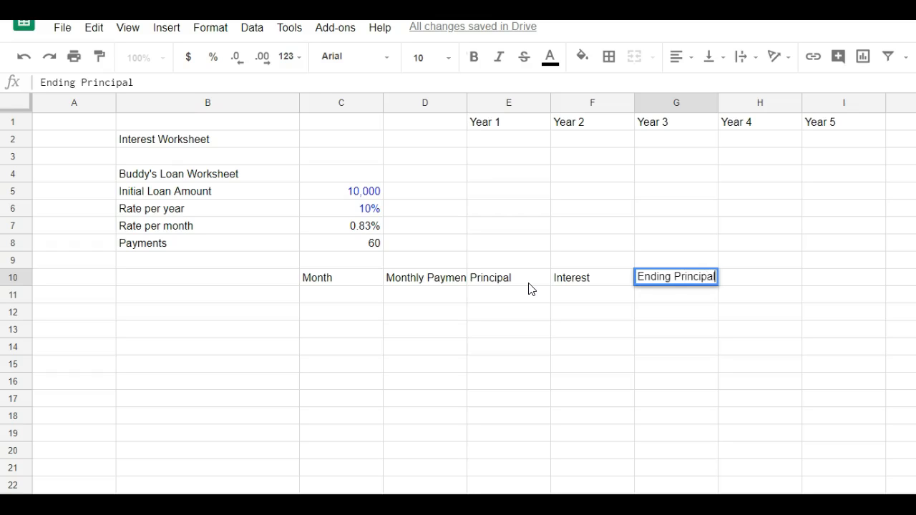
{"action": "key", "text": "Return"}
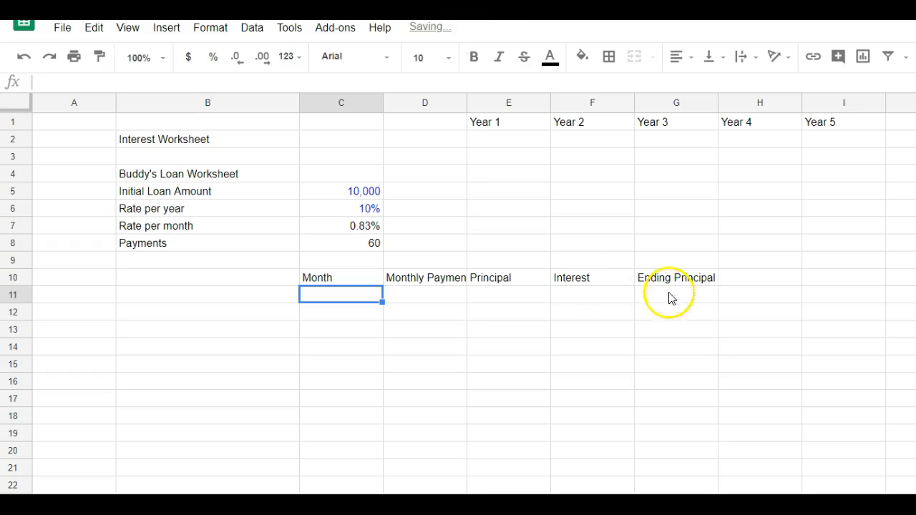
Step: Enter the month numbers 1 through 7 below the Month header, in C11 to C17
{"action": "type", "text": "1"}
{"action": "key", "text": "Return"}
{"action": "type", "text": "2"}
{"action": "key", "text": "Return"}
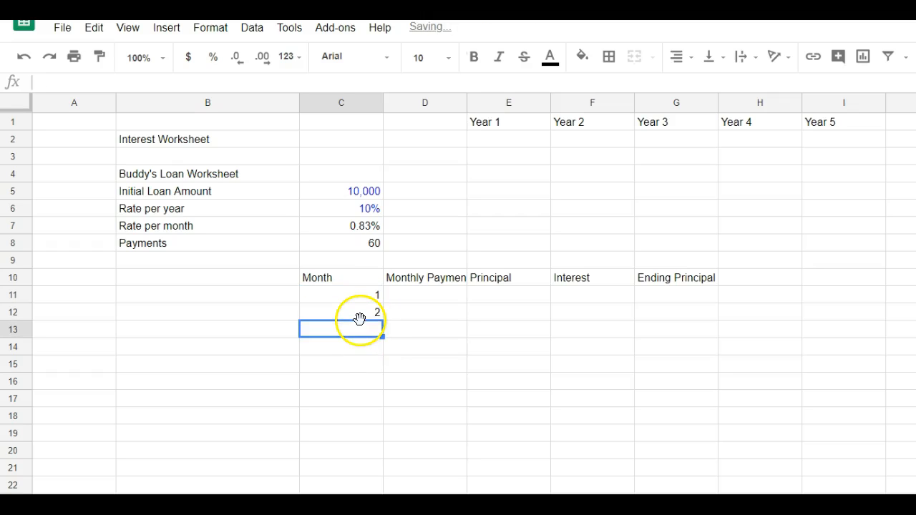
{"action": "type", "text": "3 4 5 6 7"}
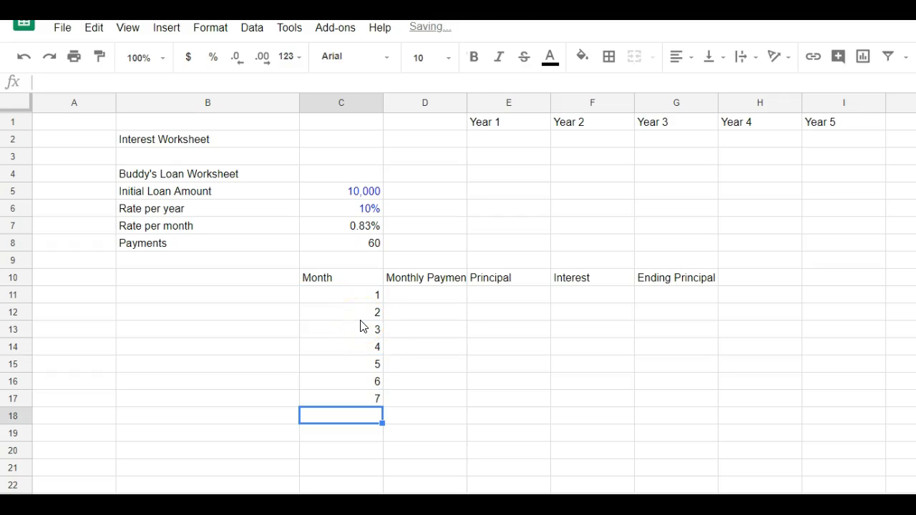
Step: Extend the month number series down column C to cover all 60 loan payments
{"action": "left_click_drag", "start_coordinate": [362, 297], "coordinate": [383, 500]}
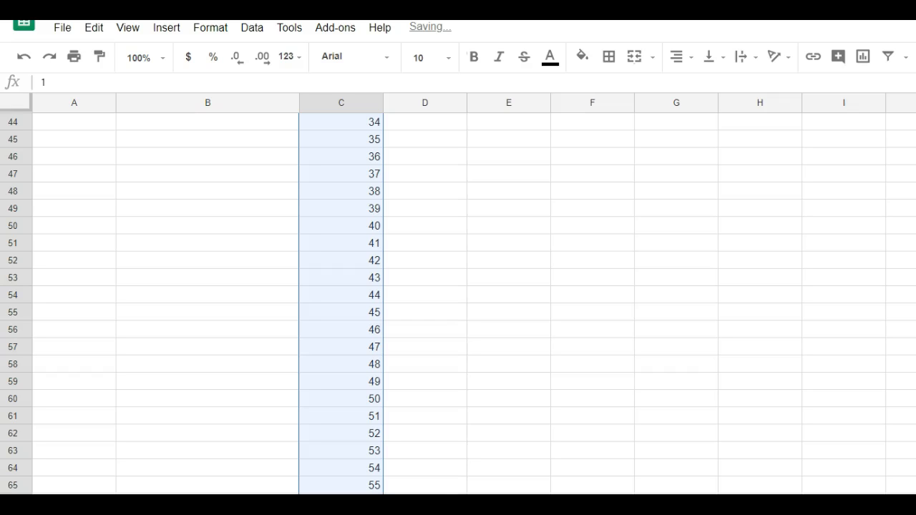
{"action": "scroll", "coordinate": [458, 493], "scroll_direction": "down", "scroll_amount": 1}
{"action": "scroll", "coordinate": [472, 493], "scroll_direction": "up", "scroll_amount": 2}
{"action": "scroll", "coordinate": [493, 493], "scroll_direction": "down", "scroll_amount": 2}
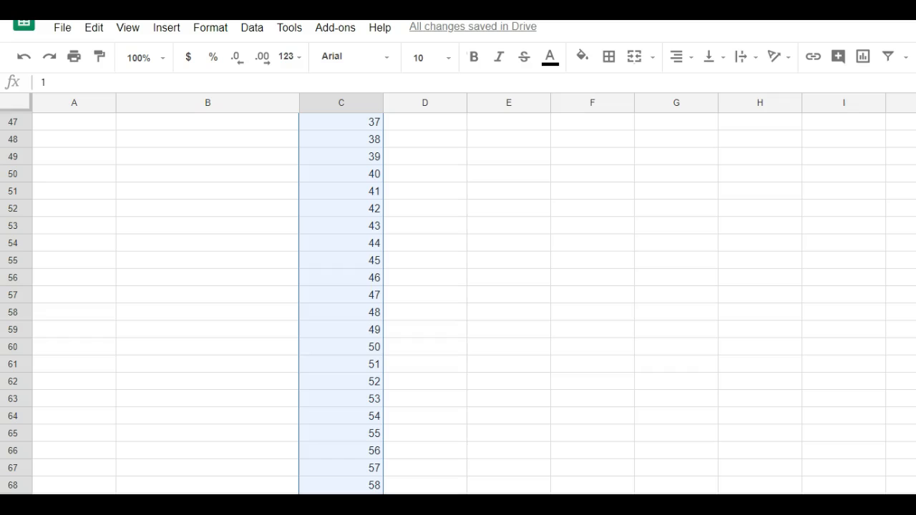
Step: Try the payment formula =pmt($B$6,$B$7,$B$4) in D11 for month 1
{"action": "scroll", "coordinate": [437, 440], "scroll_direction": "up", "scroll_amount": 10}
{"action": "left_click", "coordinate": [417, 296]}
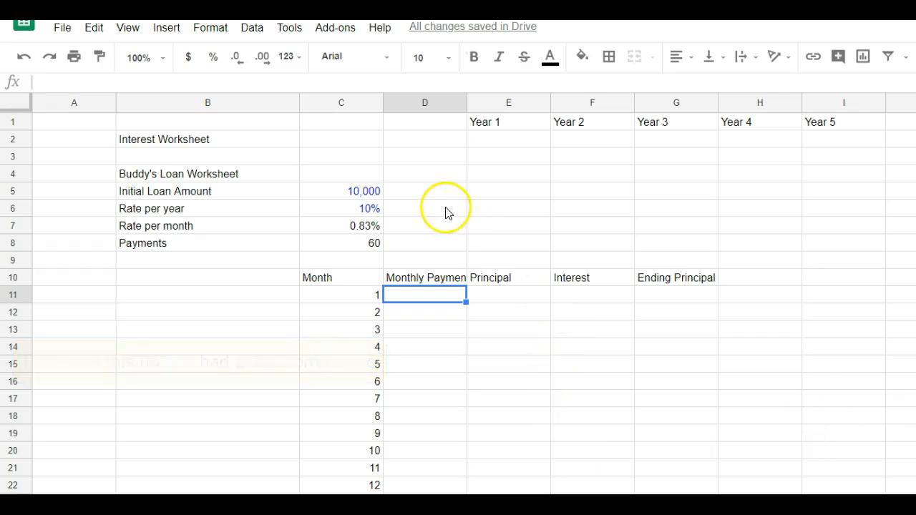
{"action": "left_click", "coordinate": [303, 83]}
{"action": "right_click", "coordinate": [302, 85]}
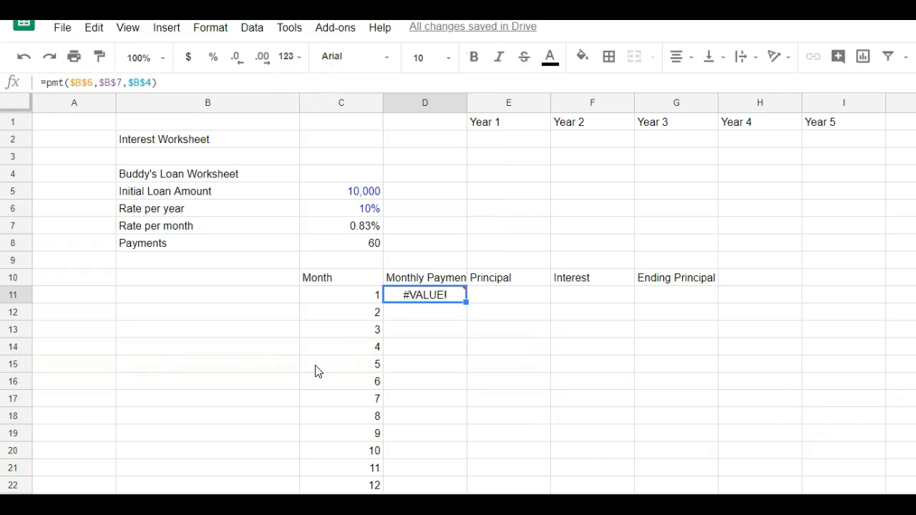
Step: Enter the formula =pmt(C7,C8,C5) in D11 to calculate the monthly payment from the monthly rate, payment count and loan amount
{"action": "type", "text": "=pmt("}
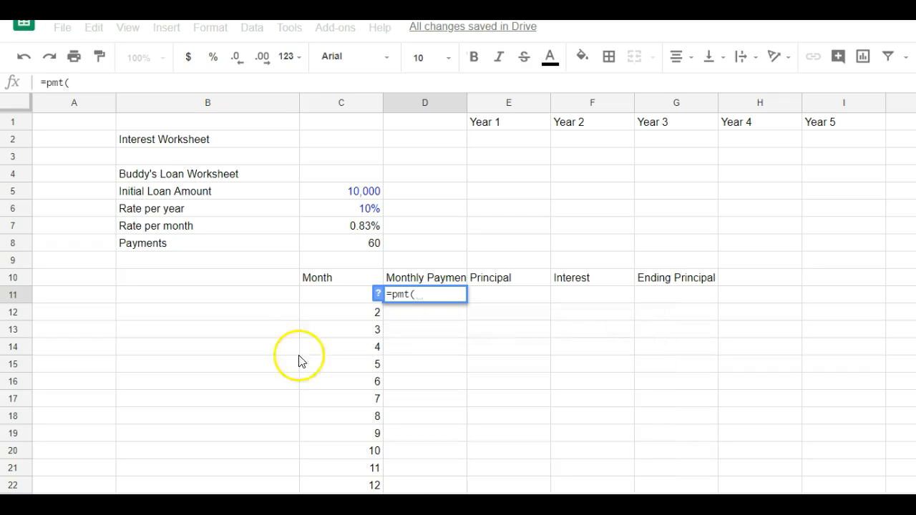
{"action": "left_click", "coordinate": [365, 230]}
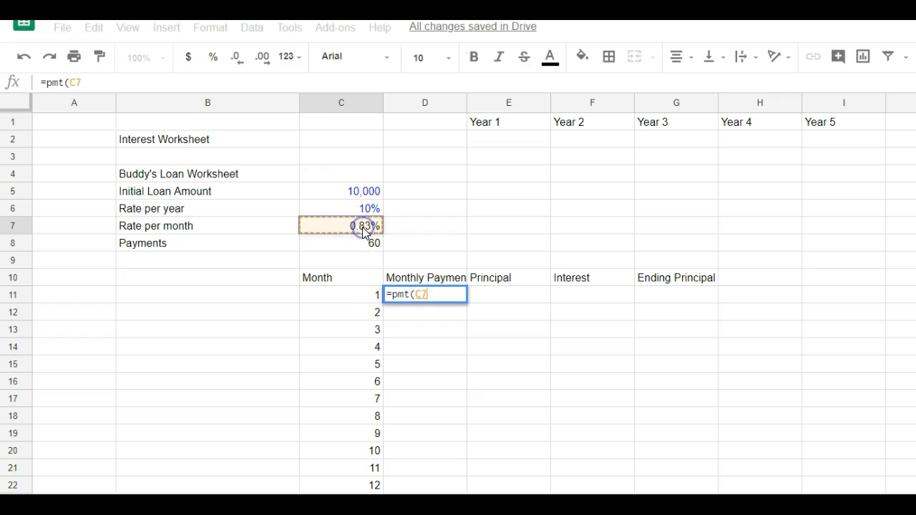
{"action": "type", "text": ","}
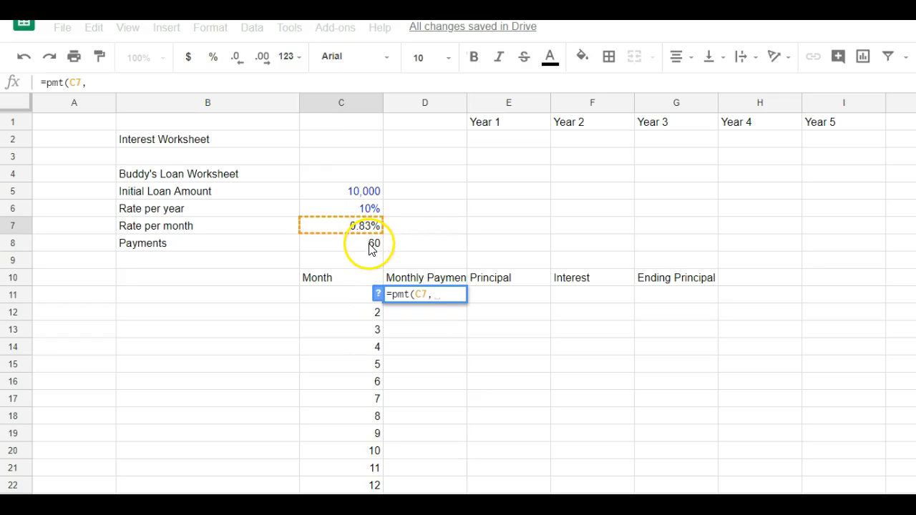
{"action": "left_click", "coordinate": [370, 245]}
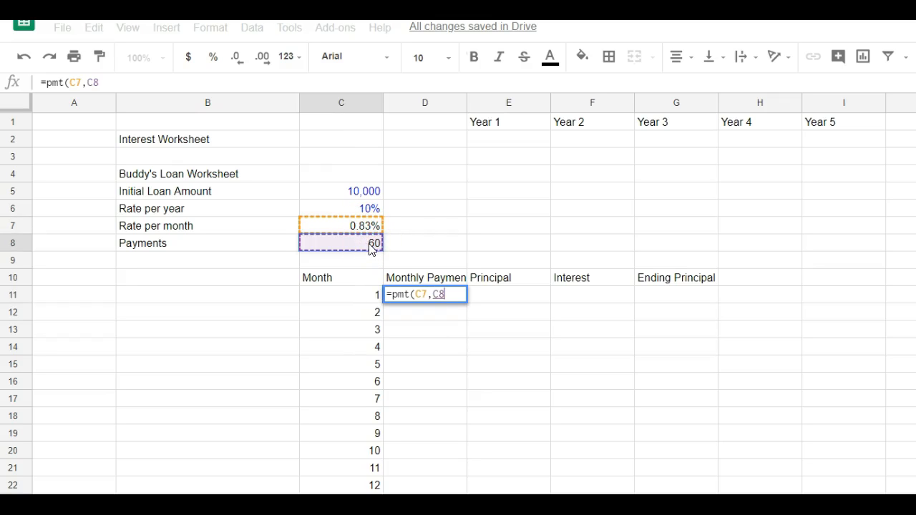
{"action": "type", "text": ","}
{"action": "left_click", "coordinate": [361, 190]}
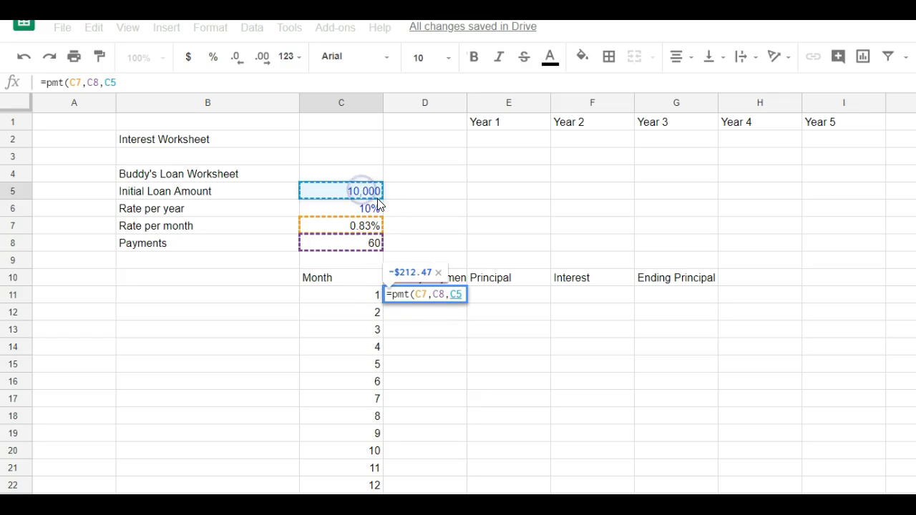
{"action": "type", "text": ")"}
{"action": "key", "text": "Return"}
Step: Make all references in the D11 payment formula absolute, giving =pmt($C$7,$C$8,$C$5)
{"action": "left_click", "coordinate": [455, 203]}
{"action": "left_click", "coordinate": [435, 296]}
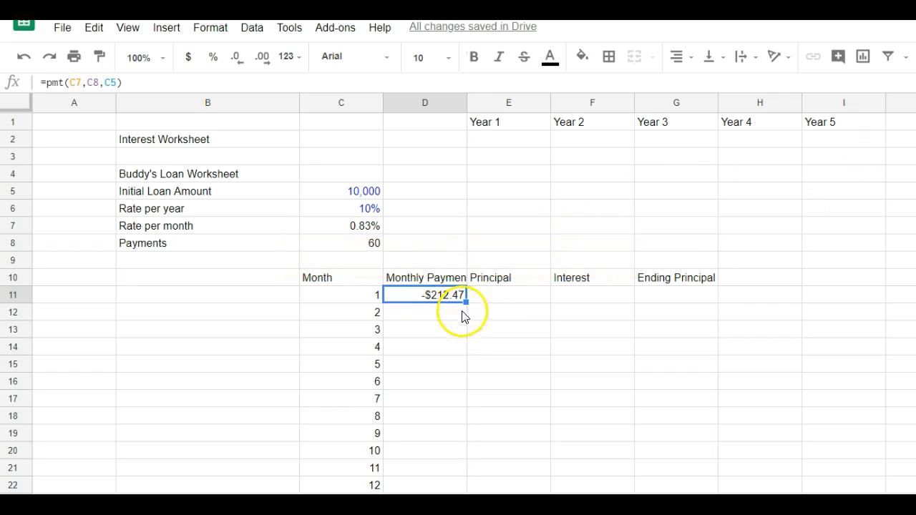
{"action": "left_click", "coordinate": [75, 83]}
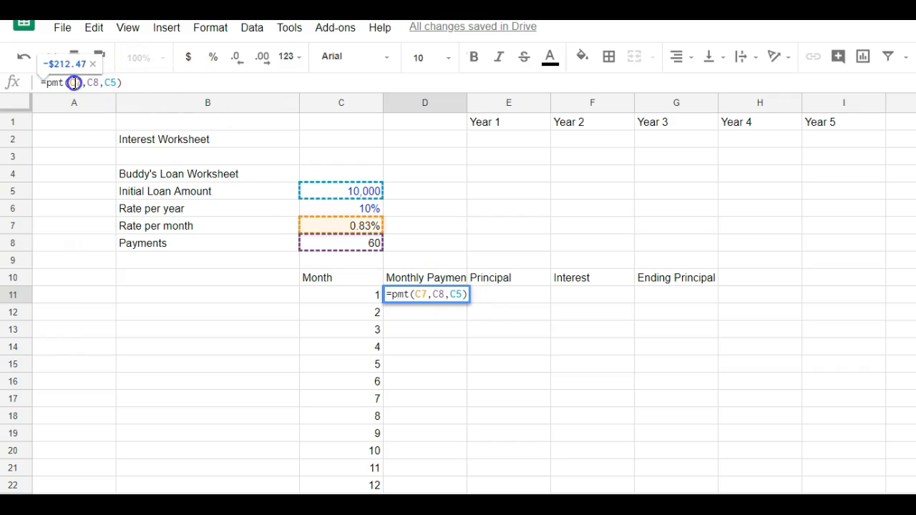
{"action": "key", "text": "F4"}
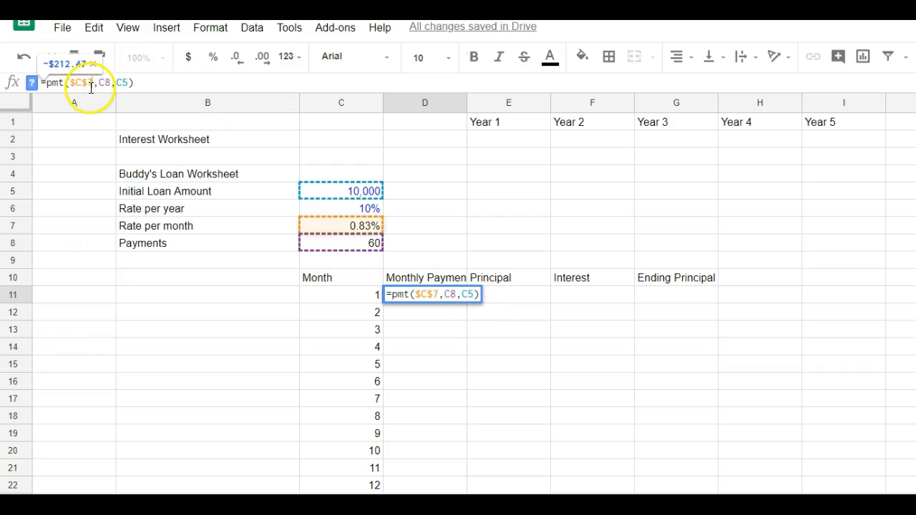
{"action": "left_click", "coordinate": [107, 82]}
{"action": "key", "text": "F4"}
{"action": "left_click", "coordinate": [136, 81]}
{"action": "key", "text": "F4"}
{"action": "key", "text": "Return"}
Step: Fill the D11 payment formula down the Monthly Payment column for all listed months
{"action": "left_click", "coordinate": [443, 296]}
{"action": "double_click", "coordinate": [465, 302]}
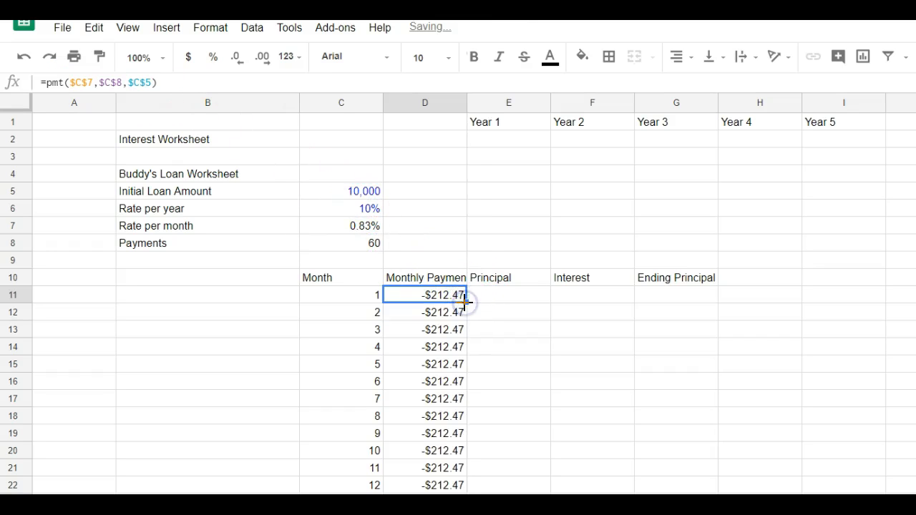
{"action": "scroll", "coordinate": [522, 348], "scroll_direction": "down", "scroll_amount": 15}
{"action": "scroll", "coordinate": [521, 348], "scroll_direction": "up", "scroll_amount": 15}
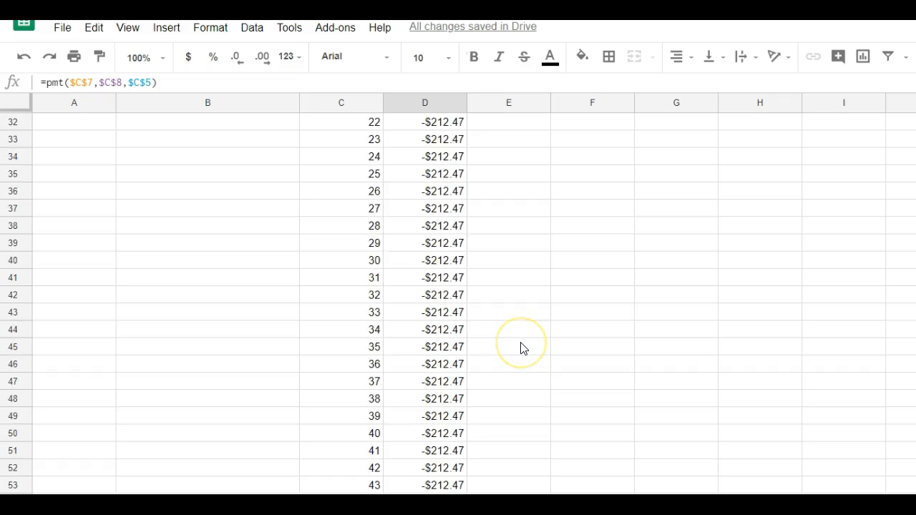
Step: Start an IPMT formula for the first month's interest in F11
{"action": "left_click", "coordinate": [504, 297]}
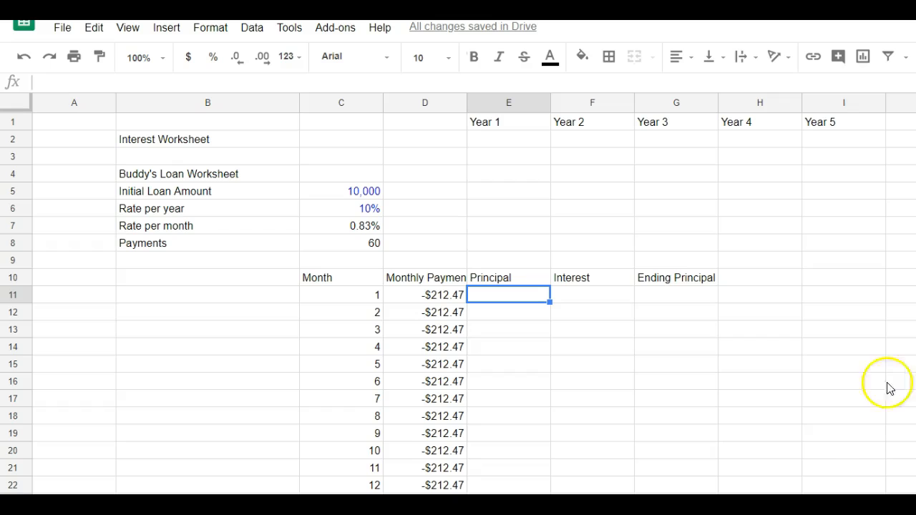
{"action": "left_click", "coordinate": [610, 297]}
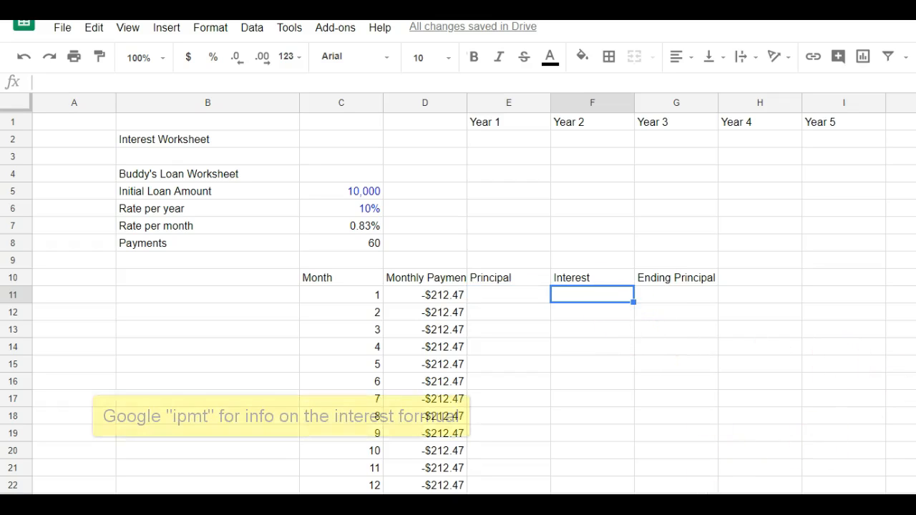
{"action": "type", "text": "=uim"}
{"action": "key", "text": "BackSpace"}
{"action": "key", "text": "BackSpace"}
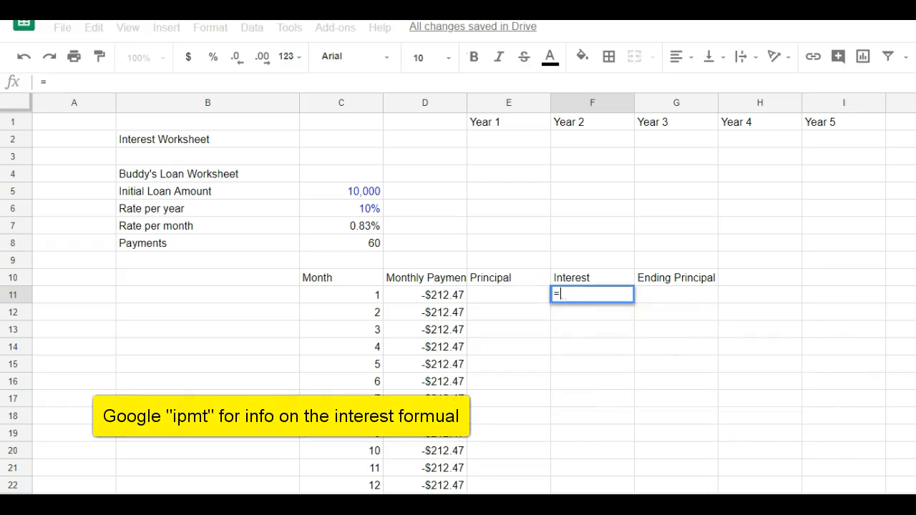
{"action": "type", "text": "im"}
{"action": "key", "text": "BackSpace"}
{"action": "type", "text": "pm"}
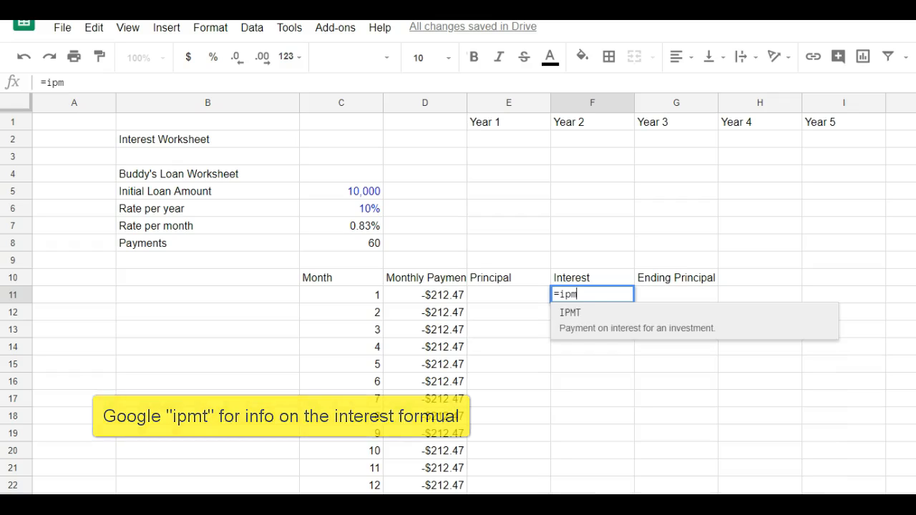
{"action": "type", "text": "t("}
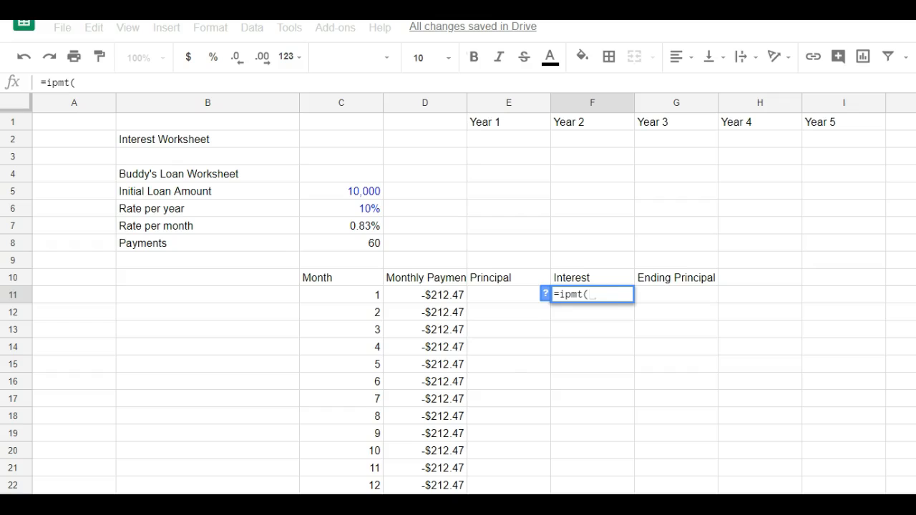
{"action": "key", "text": "BackSpace"}
{"action": "key", "text": "BackSpace"}
{"action": "key", "text": "BackSpace"}
{"action": "key", "text": "BackSpace"}
{"action": "key", "text": "BackSpace"}
{"action": "type", "text": "ipmt("}
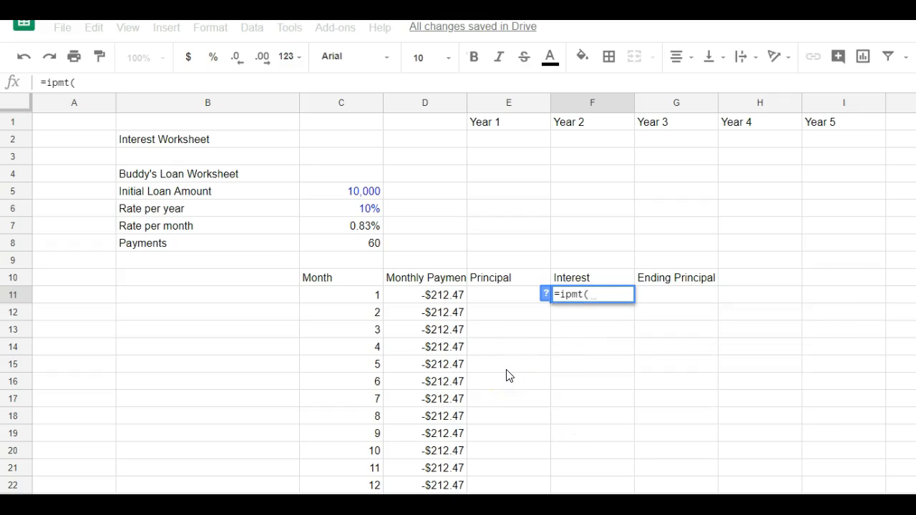
Step: Complete the interest formula in F11 as =ipmt(C7,C11,C8,C5), using monthly rate, month number, payment count and loan amount
{"action": "left_click", "coordinate": [364, 227]}
{"action": "type", "text": ","}
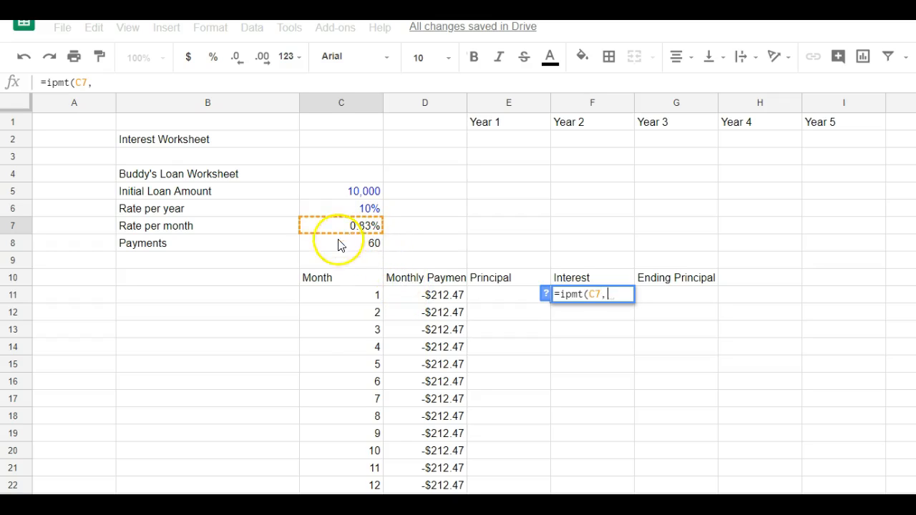
{"action": "left_click", "coordinate": [361, 301]}
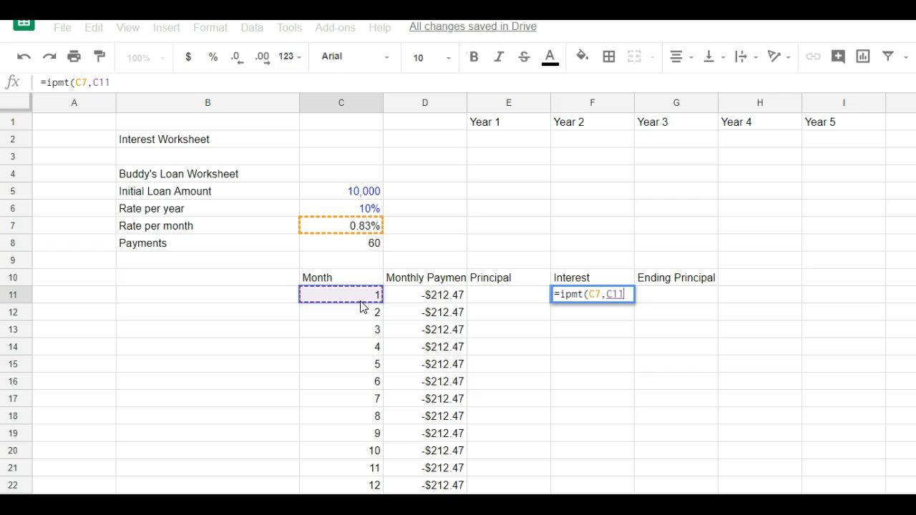
{"action": "type", "text": ","}
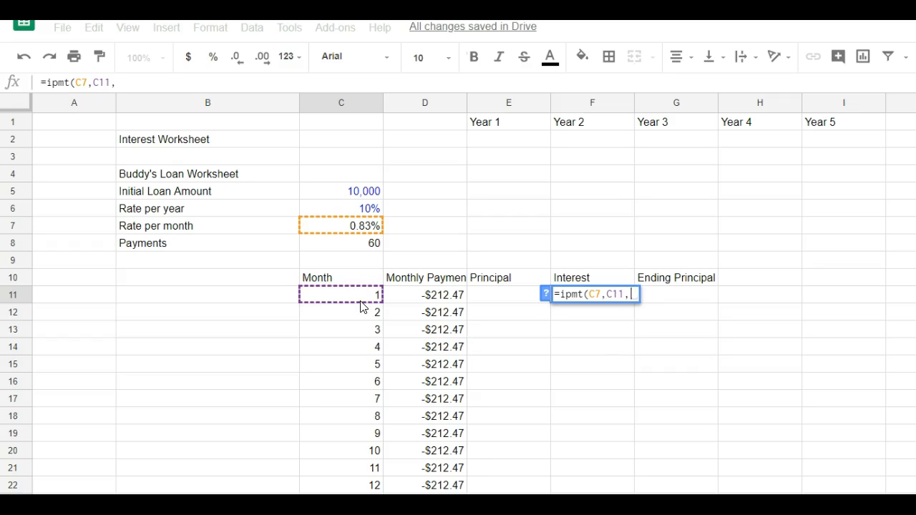
{"action": "left_click", "coordinate": [371, 243]}
{"action": "type", "text": ","}
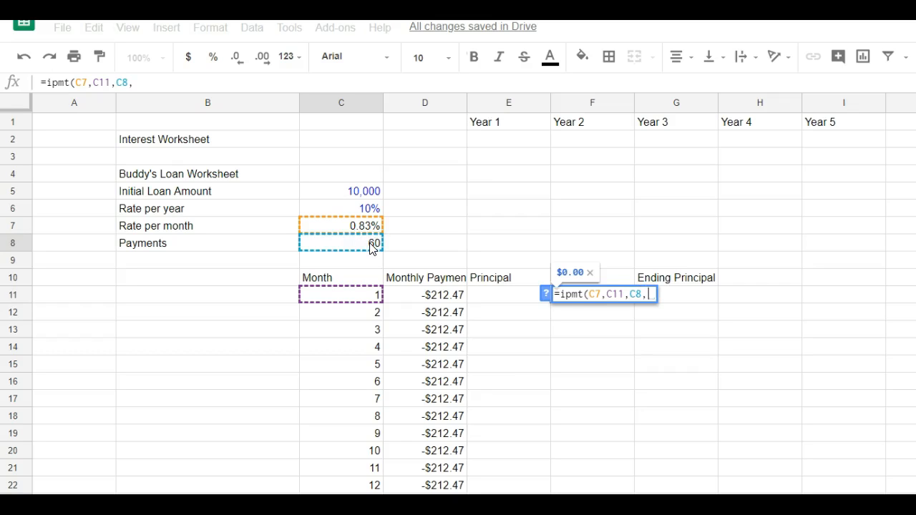
{"action": "left_click", "coordinate": [363, 195]}
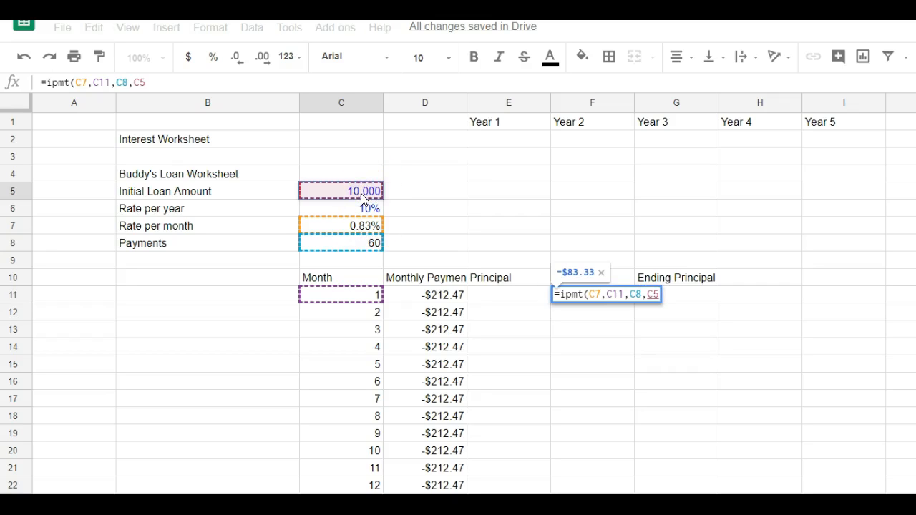
{"action": "type", "text": ")"}
{"action": "key", "text": "Return"}
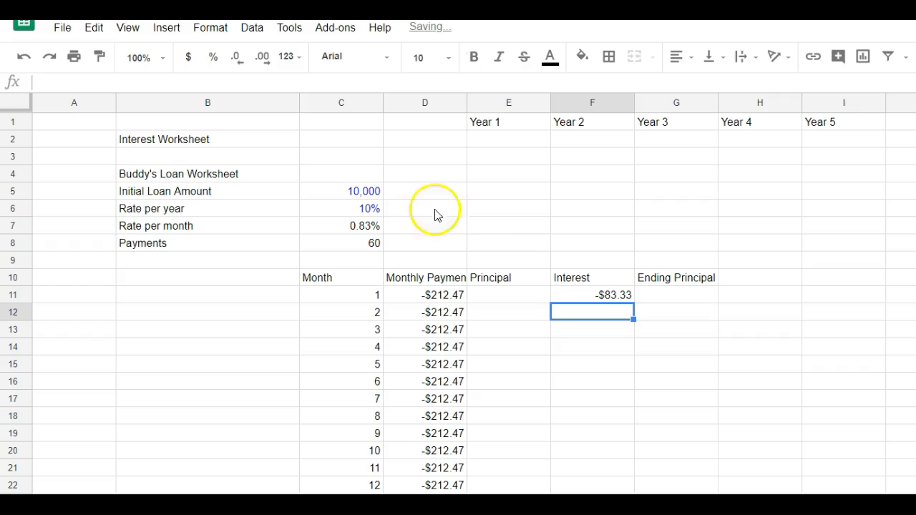
Step: Enter the formula =D11-F11 in E11 to calculate the first month's principal as payment minus interest
{"action": "left_click", "coordinate": [522, 296]}
{"action": "type", "text": "="}
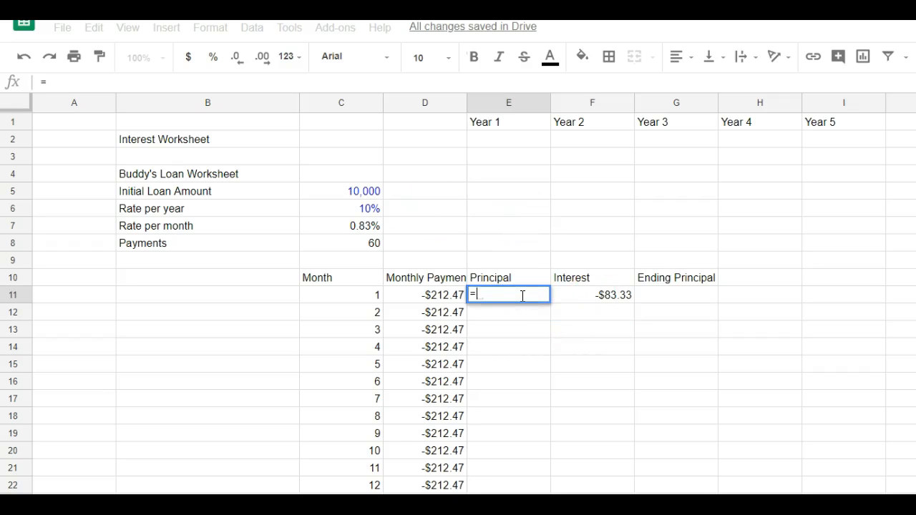
{"action": "left_click", "coordinate": [444, 296]}
{"action": "type", "text": "-"}
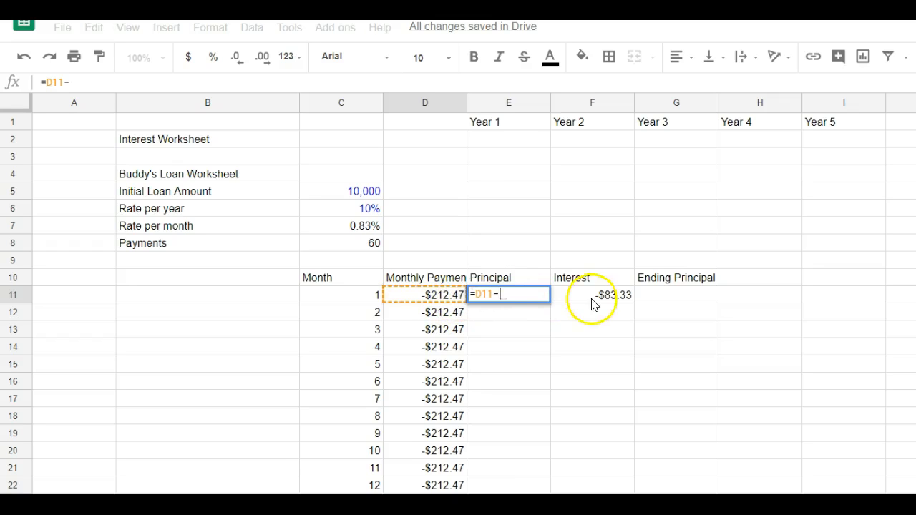
{"action": "left_click", "coordinate": [602, 300]}
{"action": "key", "text": "Return"}
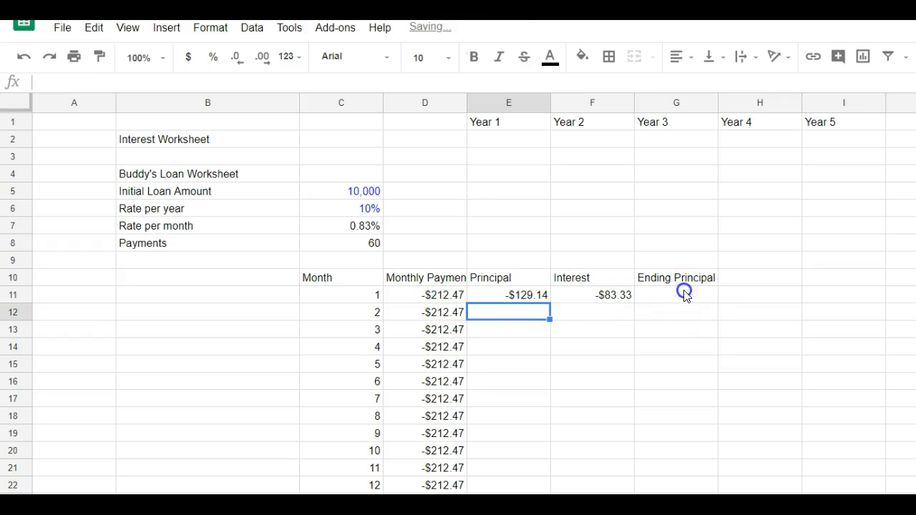
Step: Enter the formula =C5-E11 in G11 to calculate the first month's ending principal from the loan amount
{"action": "left_click", "coordinate": [685, 295]}
{"action": "type", "text": "="}
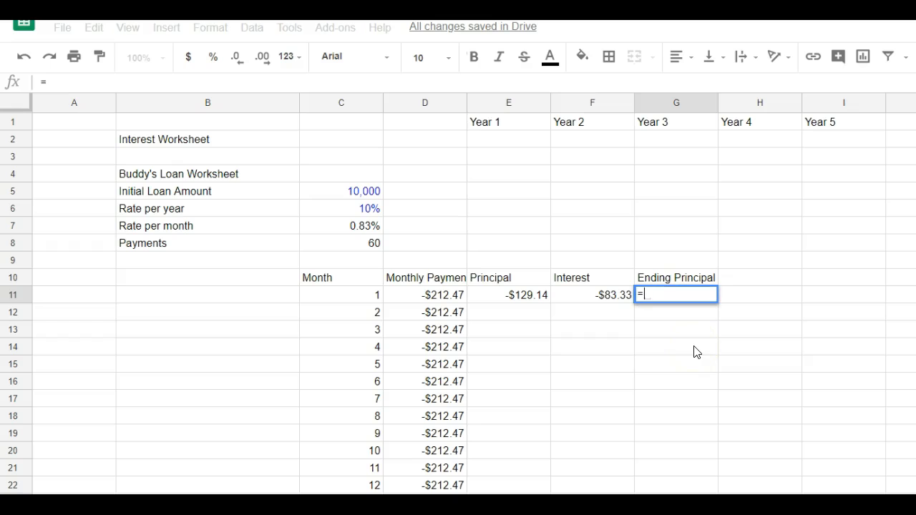
{"action": "left_click", "coordinate": [368, 193]}
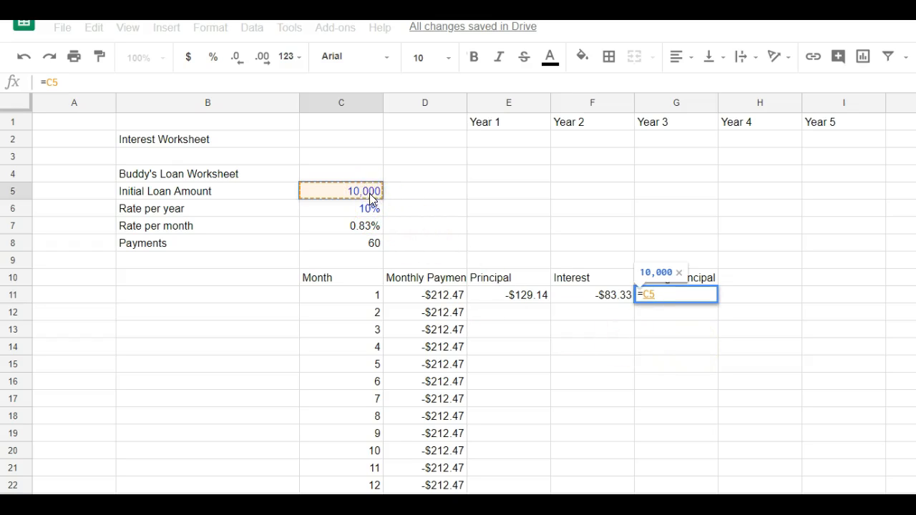
{"action": "type", "text": "-"}
{"action": "left_click", "coordinate": [510, 296]}
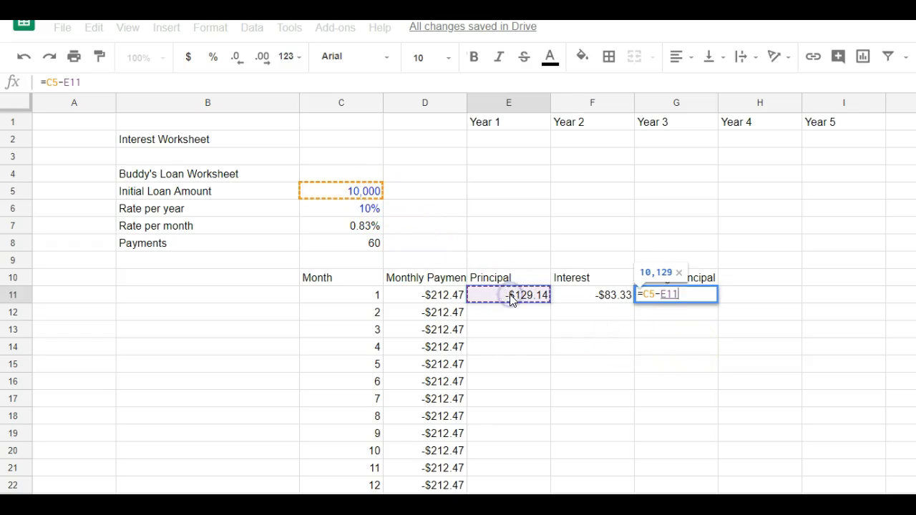
{"action": "key", "text": "Return"}
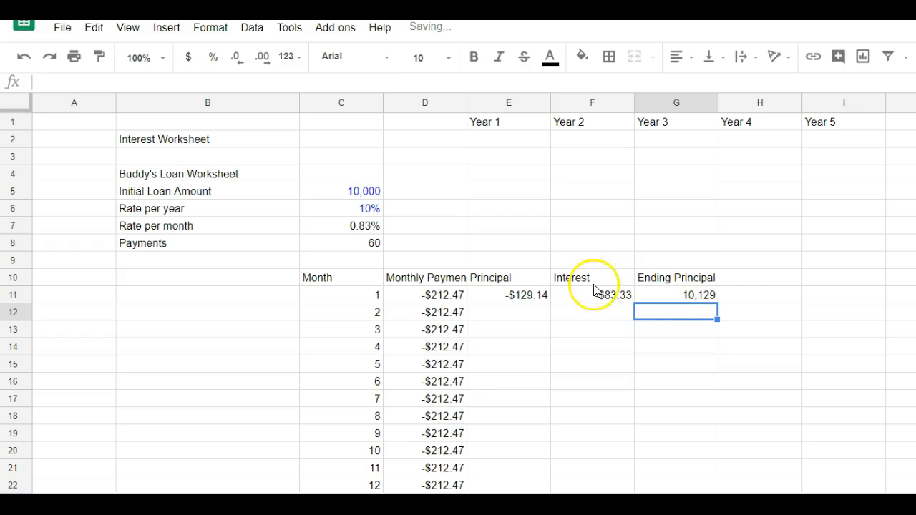
Step: Fill the E11 principal formula down the Principal column for all listed months
{"action": "left_click", "coordinate": [530, 301]}
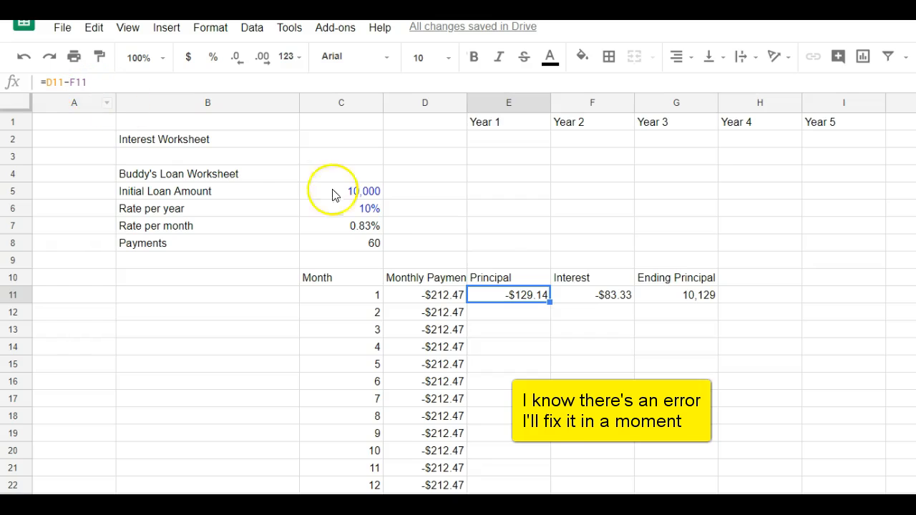
{"action": "double_click", "coordinate": [550, 302]}
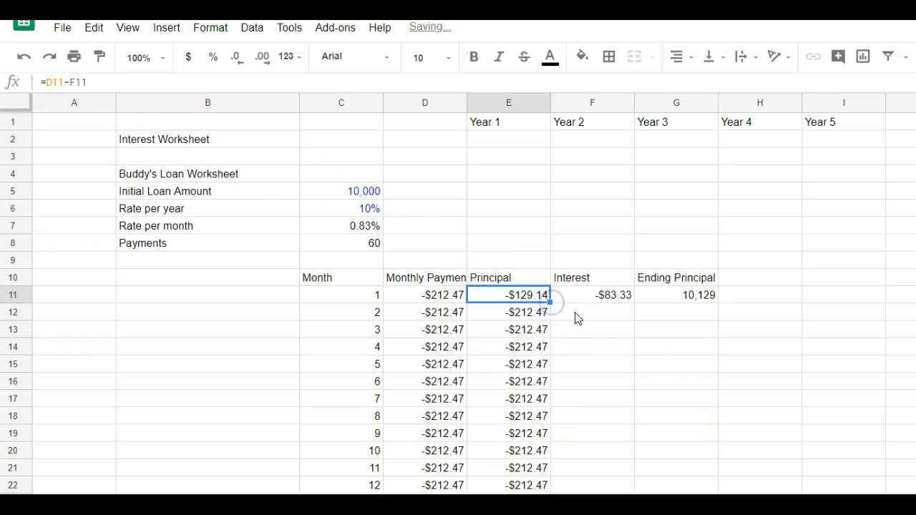
Step: Make the rate, payment count and loan amount references absolute in F11, giving =ipmt($C$7,C11,$C$8,$C$5)
{"action": "left_click", "coordinate": [613, 302]}
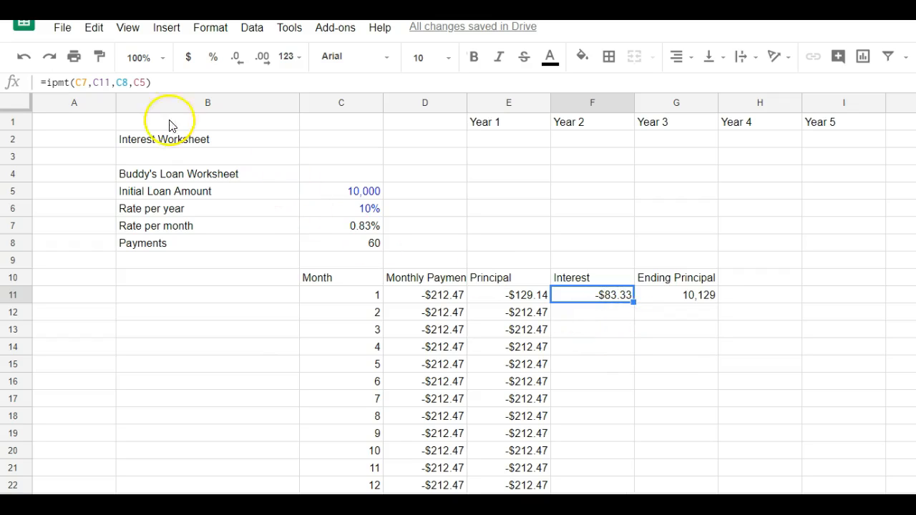
{"action": "left_click", "coordinate": [101, 83]}
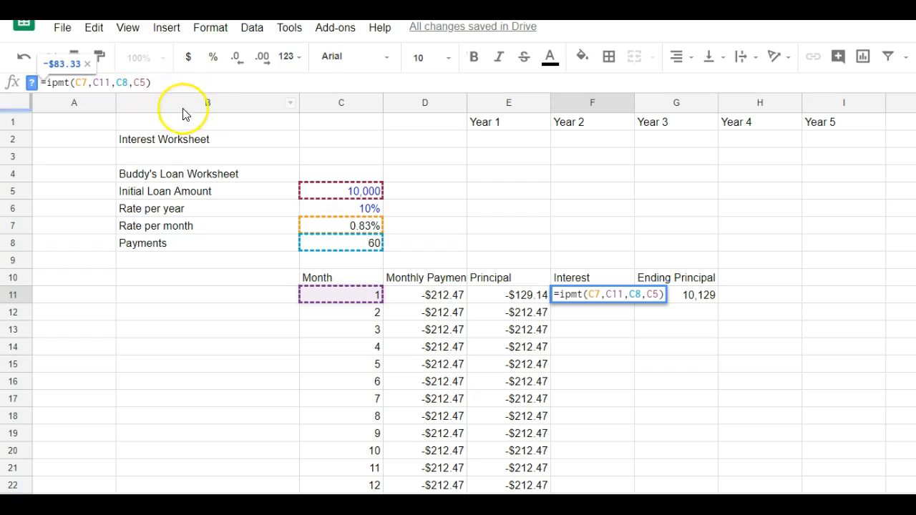
{"action": "left_click", "coordinate": [142, 81]}
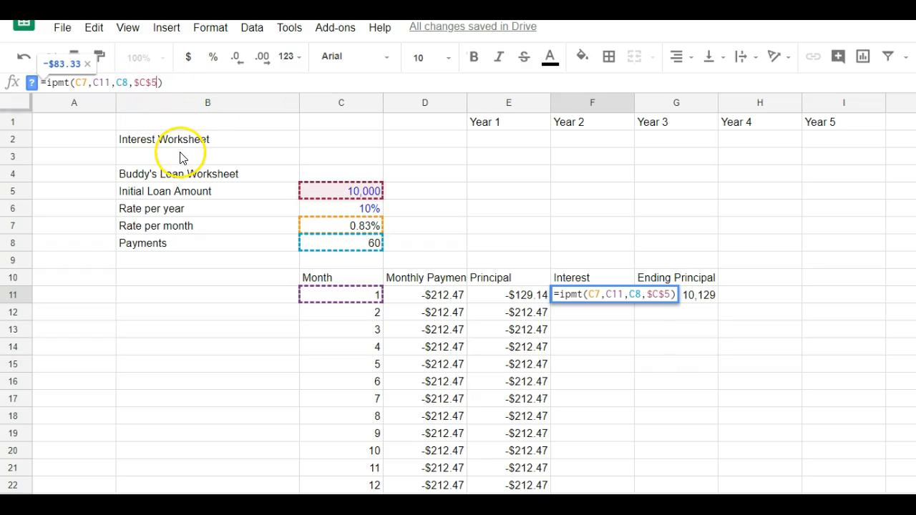
{"action": "left_click", "coordinate": [120, 81]}
{"action": "key", "text": "F4"}
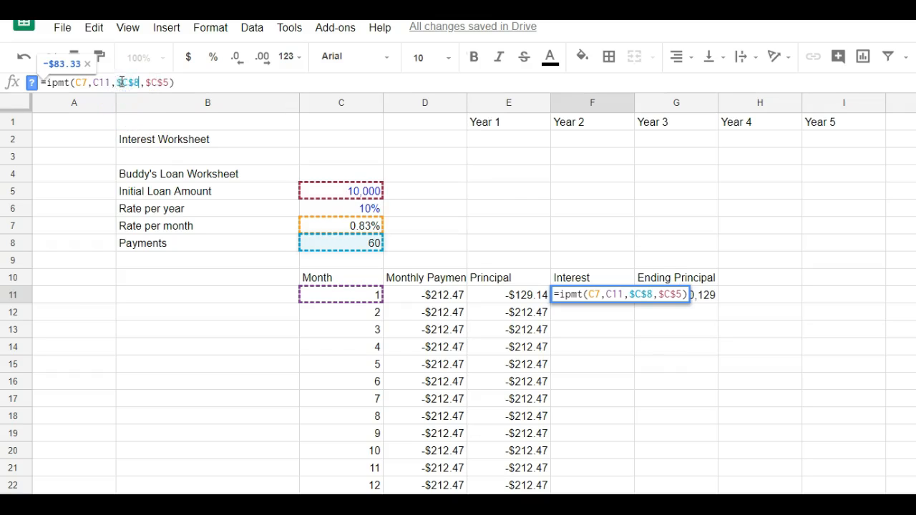
{"action": "left_click", "coordinate": [81, 82]}
{"action": "key", "text": "F4"}
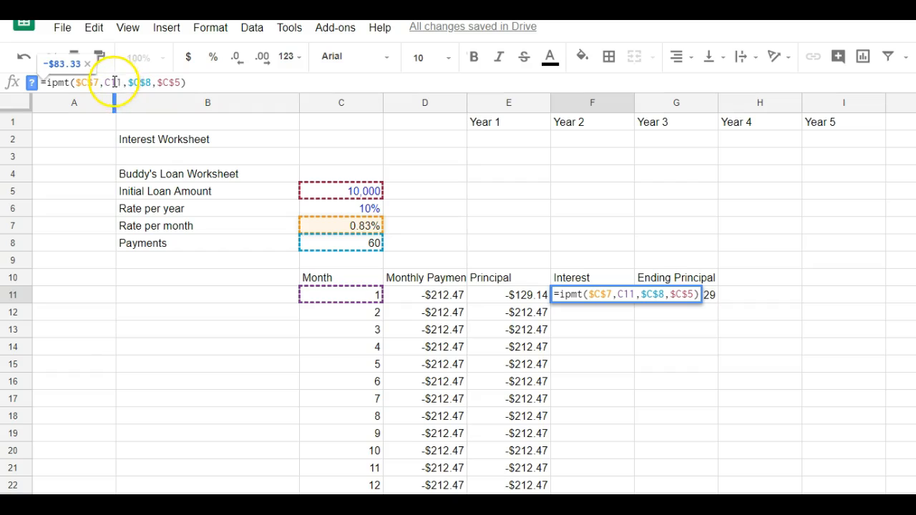
{"action": "left_click", "coordinate": [114, 82]}
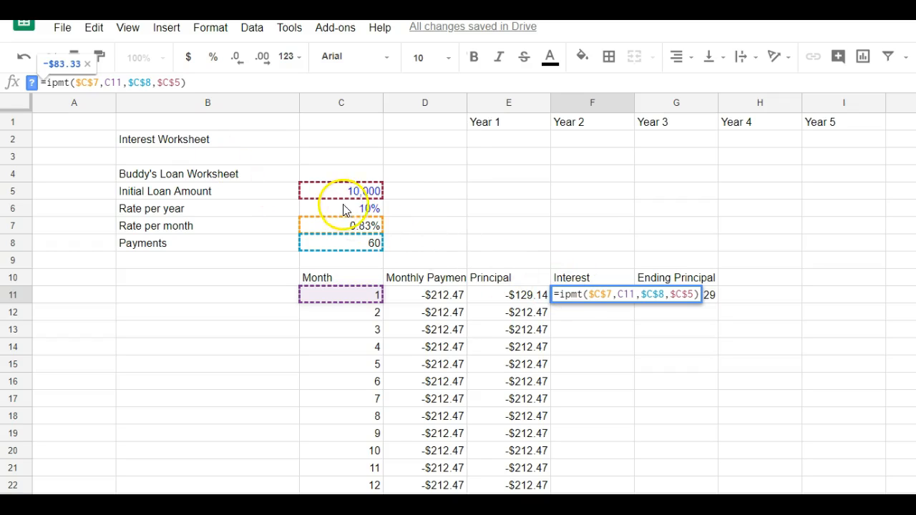
{"action": "key", "text": "Return"}
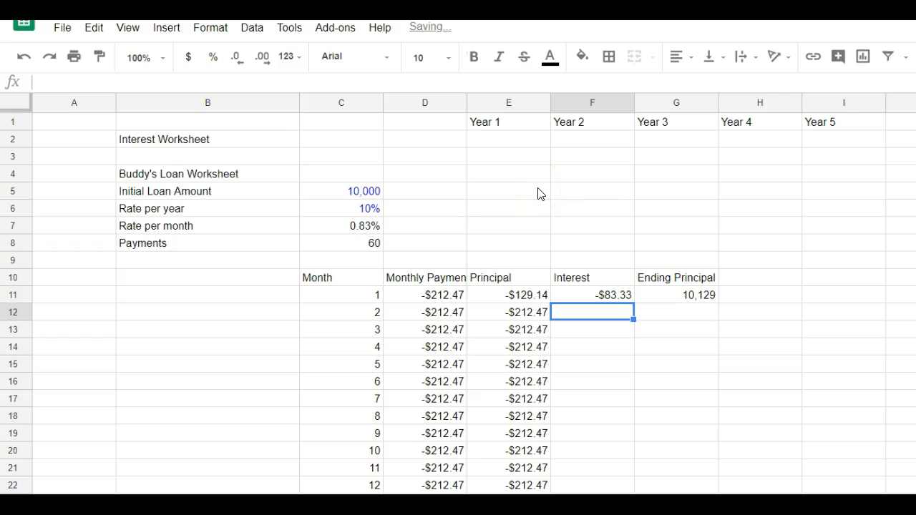
{"action": "left_click", "coordinate": [622, 294]}
{"action": "left_click", "coordinate": [637, 305]}
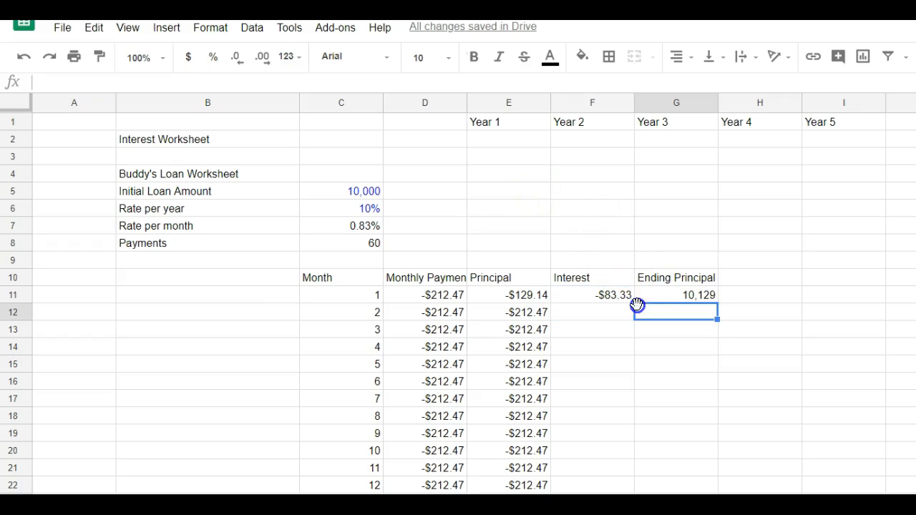
{"action": "left_click", "coordinate": [628, 299]}
{"action": "left_click_drag", "start_coordinate": [634, 301], "coordinate": [639, 305]}
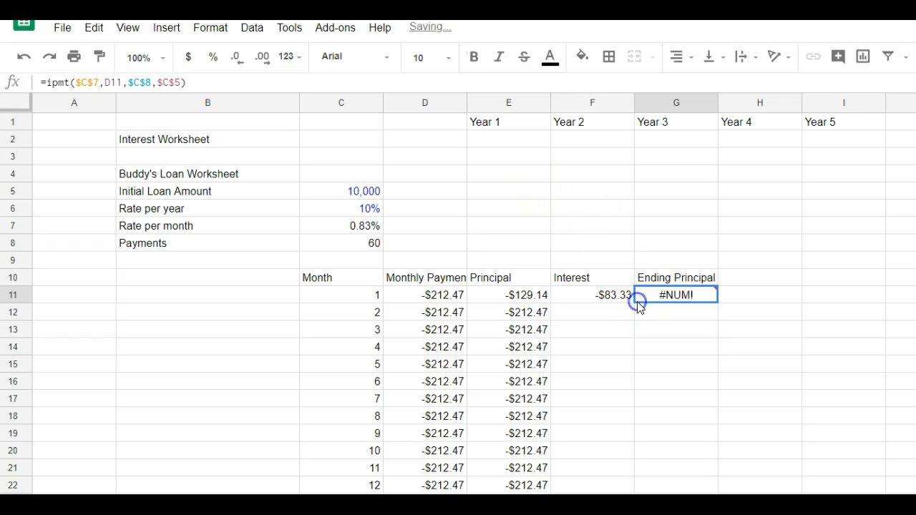
Step: Fill the F11 interest formula down the Interest column for all listed months and check the filled rows
{"action": "left_click", "coordinate": [631, 299]}
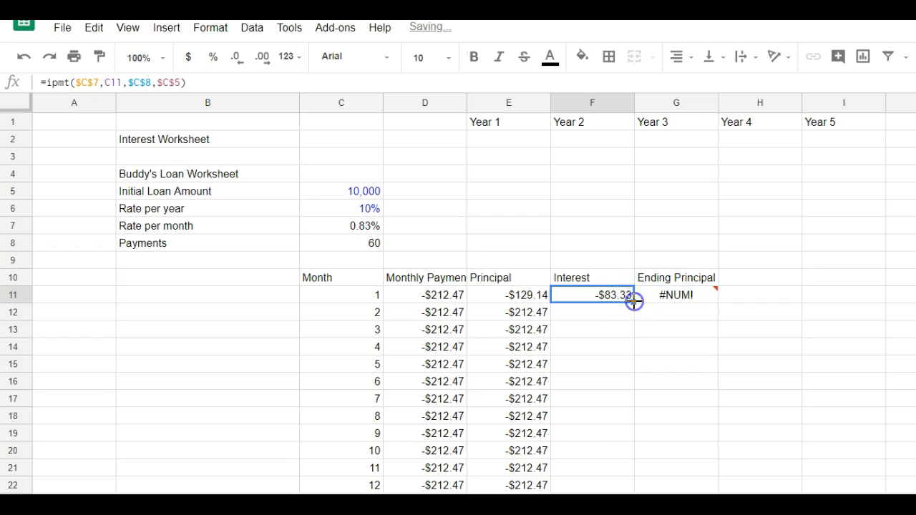
{"action": "double_click", "coordinate": [634, 301]}
{"action": "left_click", "coordinate": [685, 349]}
{"action": "scroll", "coordinate": [607, 329], "scroll_direction": "down", "scroll_amount": 3}
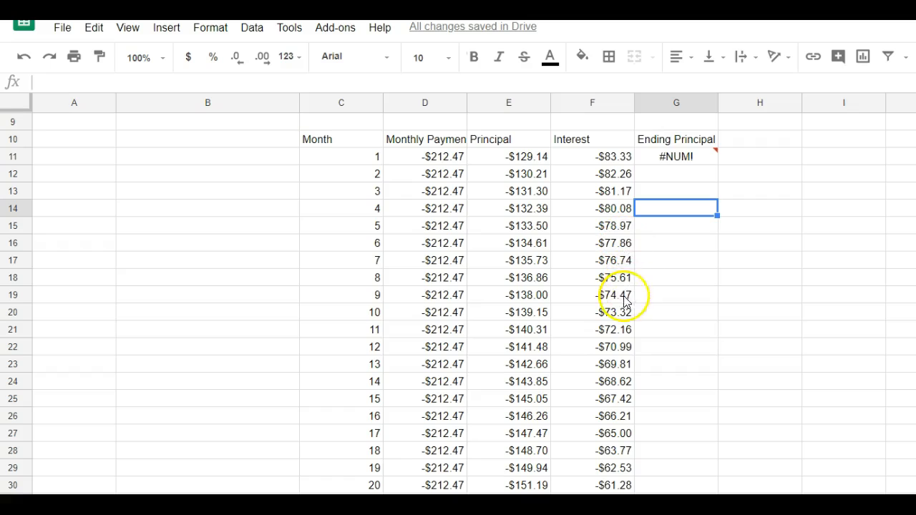
{"action": "scroll", "coordinate": [615, 344], "scroll_direction": "down", "scroll_amount": 6}
{"action": "scroll", "coordinate": [623, 398], "scroll_direction": "up", "scroll_amount": 6}
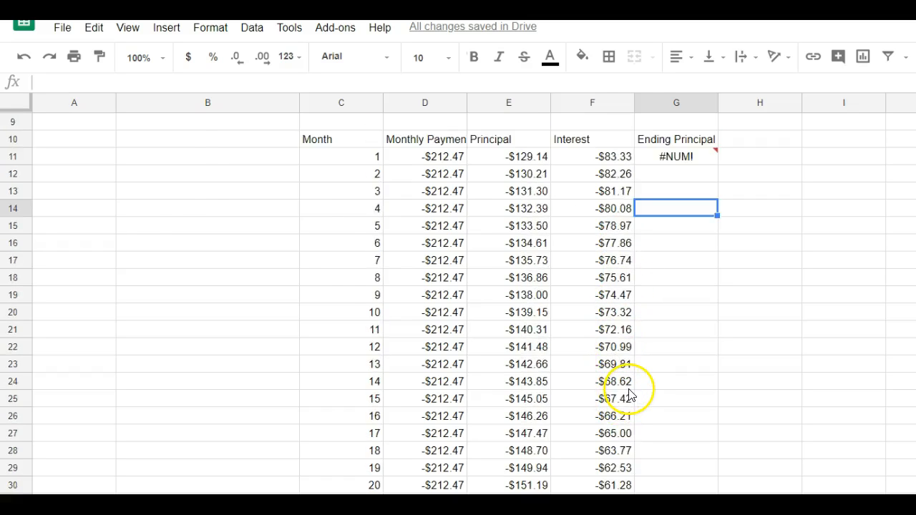
{"action": "scroll", "coordinate": [631, 394], "scroll_direction": "up", "scroll_amount": 2}
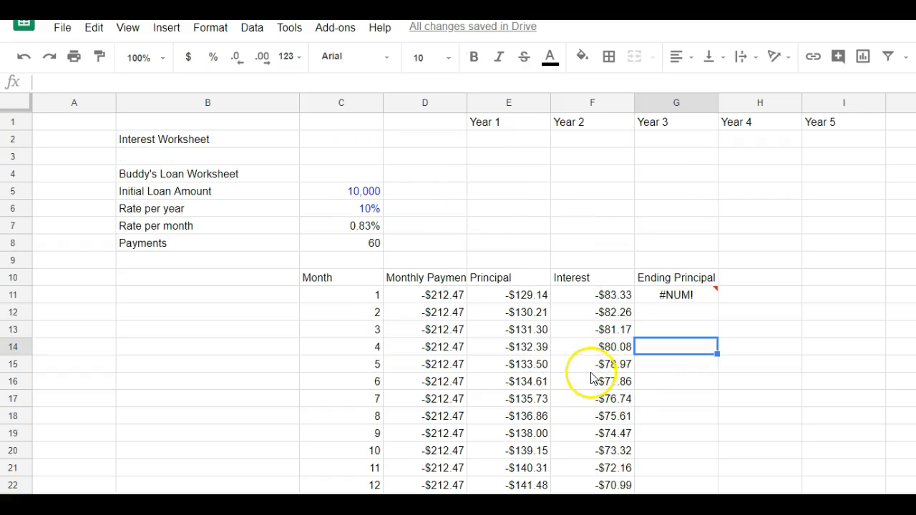
Step: Re-enter the first month's ending principal in G11 as =C5-E11
{"action": "left_click", "coordinate": [695, 295]}
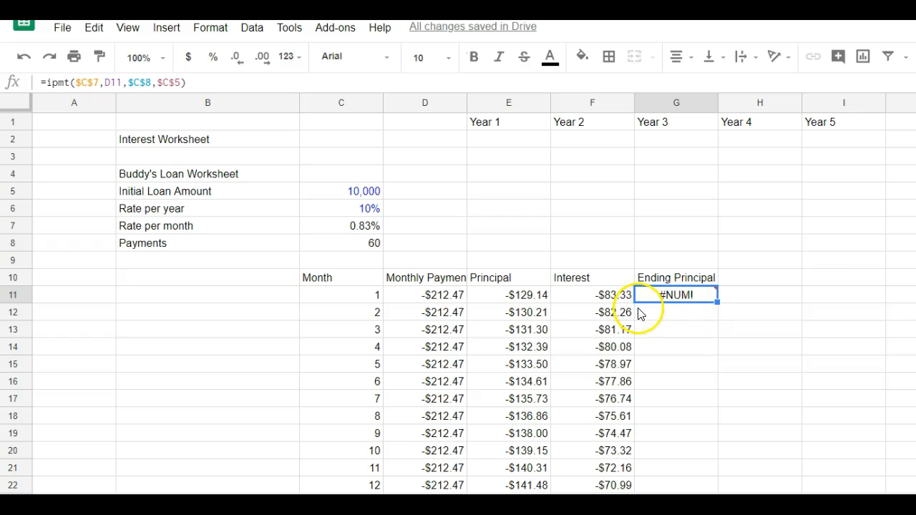
{"action": "type", "text": "="}
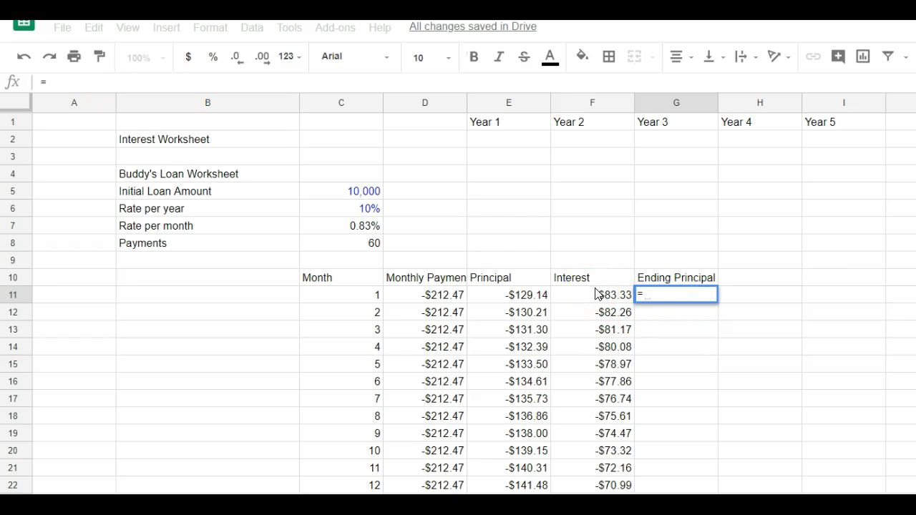
{"action": "left_click", "coordinate": [375, 192]}
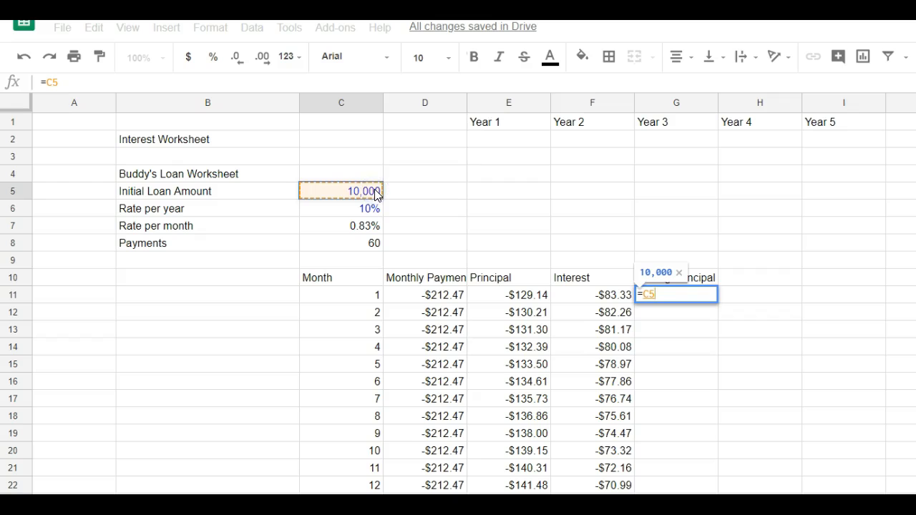
{"action": "type", "text": "-"}
{"action": "left_click", "coordinate": [516, 299]}
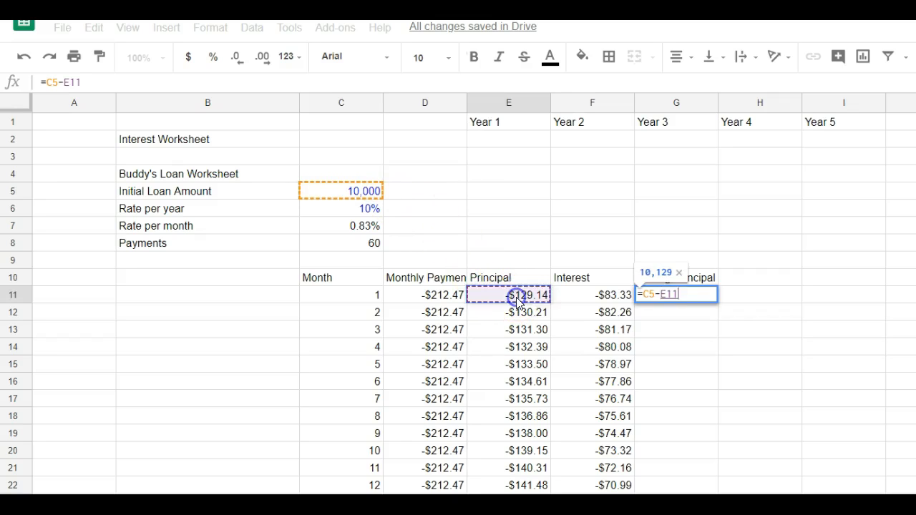
{"action": "key", "text": "Return"}
Step: Enter the formula =G11-E12 in G12 for the second month's ending principal
{"action": "type", "text": "="}
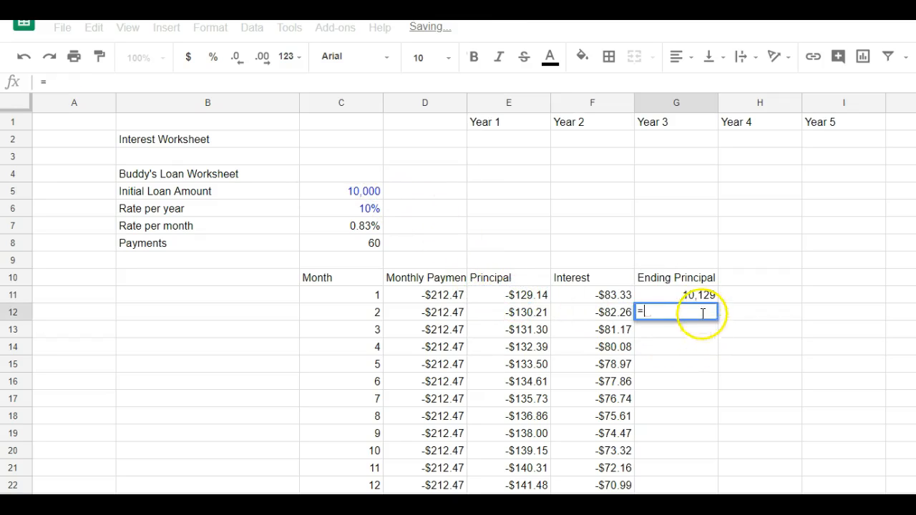
{"action": "left_click", "coordinate": [690, 296]}
{"action": "type", "text": "-"}
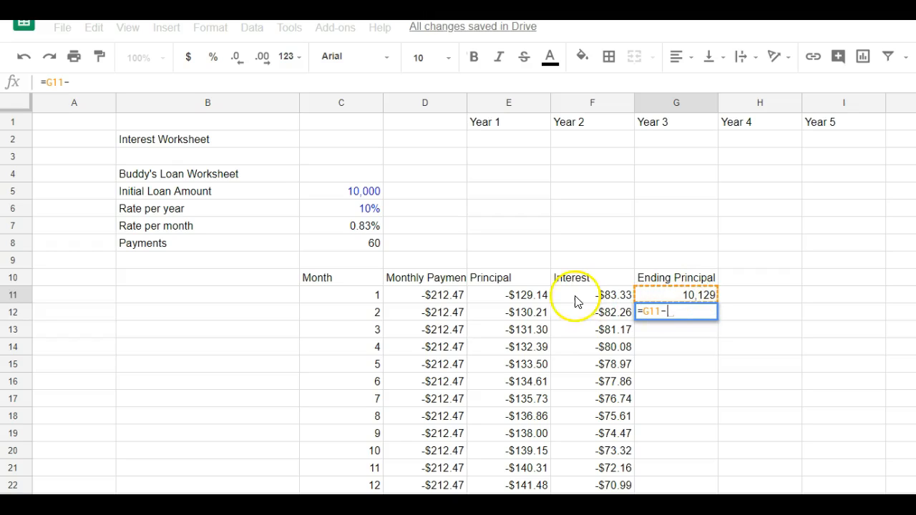
{"action": "left_click", "coordinate": [516, 315]}
{"action": "key", "text": "Return"}
Step: Replace the G12 formula with =G11+E12 and fill it down the Ending Principal column for the remaining months
{"action": "left_click", "coordinate": [695, 314]}
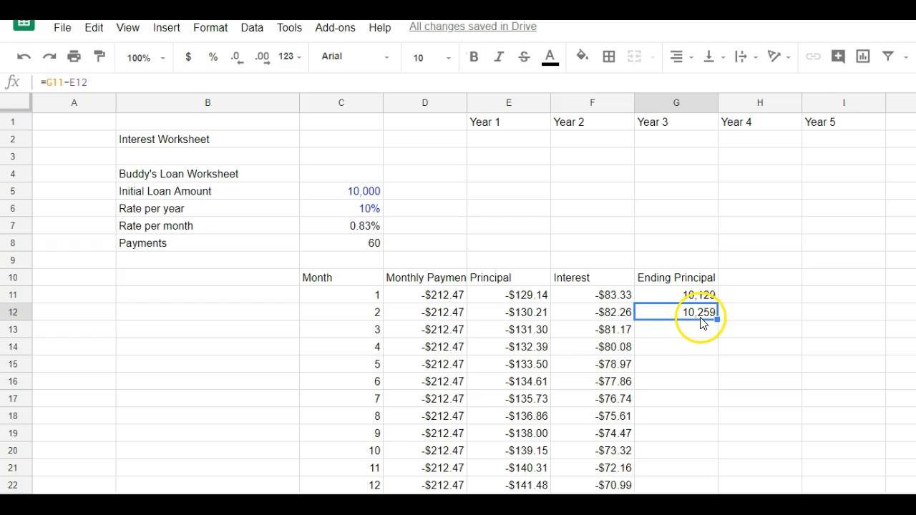
{"action": "type", "text": "="}
{"action": "left_click", "coordinate": [688, 298]}
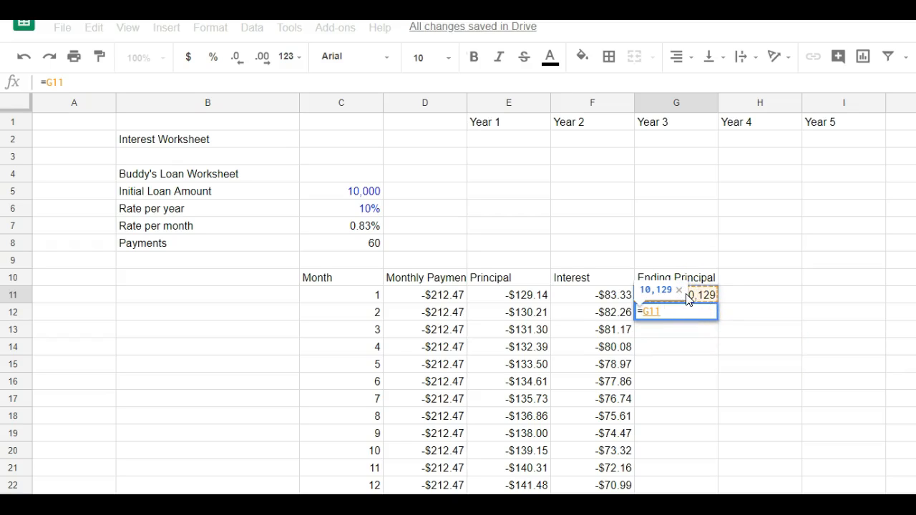
{"action": "left_click", "coordinate": [521, 315]}
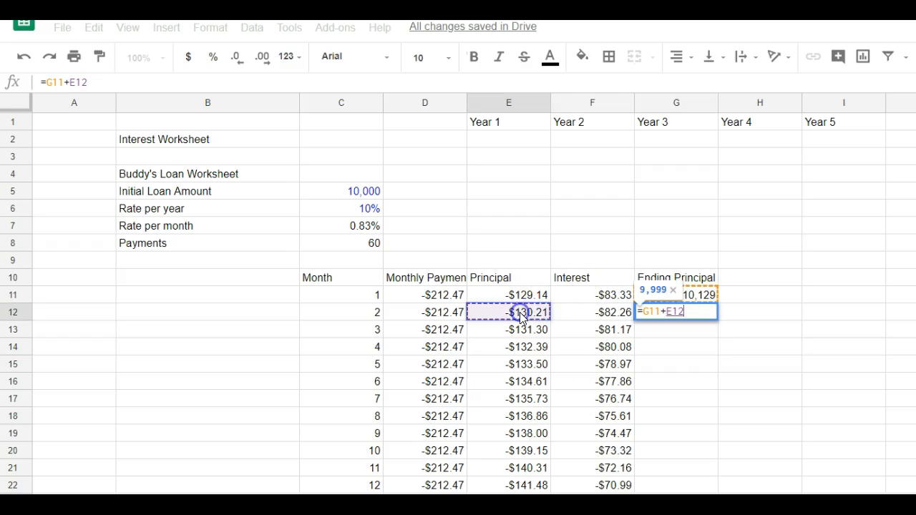
{"action": "key", "text": "Return"}
{"action": "left_click", "coordinate": [712, 314]}
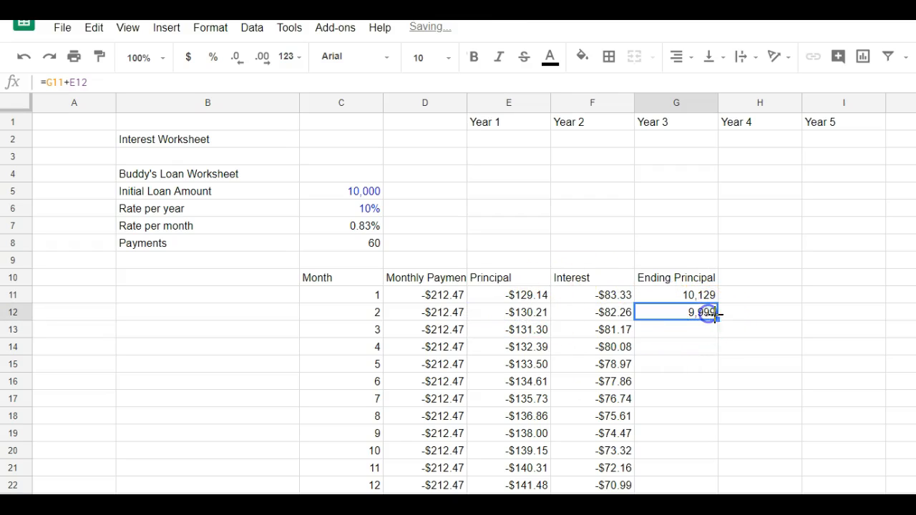
{"action": "double_click", "coordinate": [719, 319]}
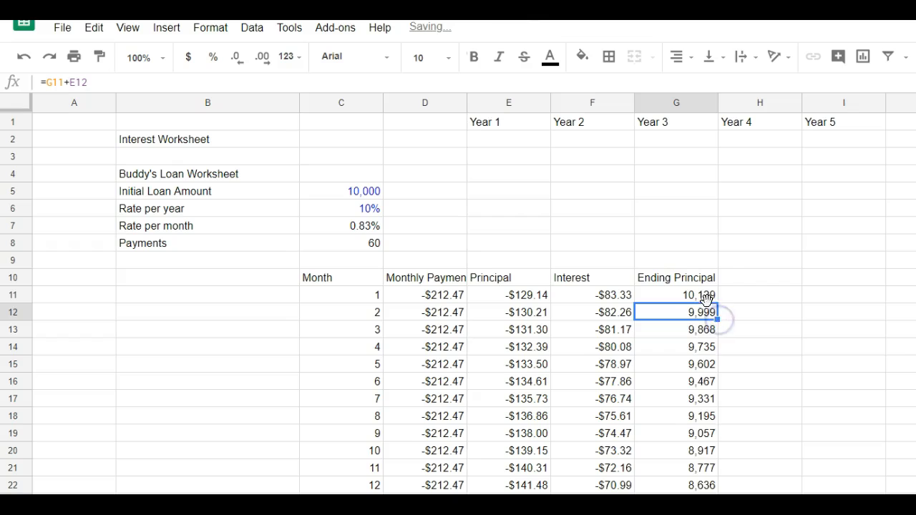
Step: Change the G11 formula to =C5+E11 and check the ending principal for month 60
{"action": "left_click", "coordinate": [673, 297]}
{"action": "type", "text": "="}
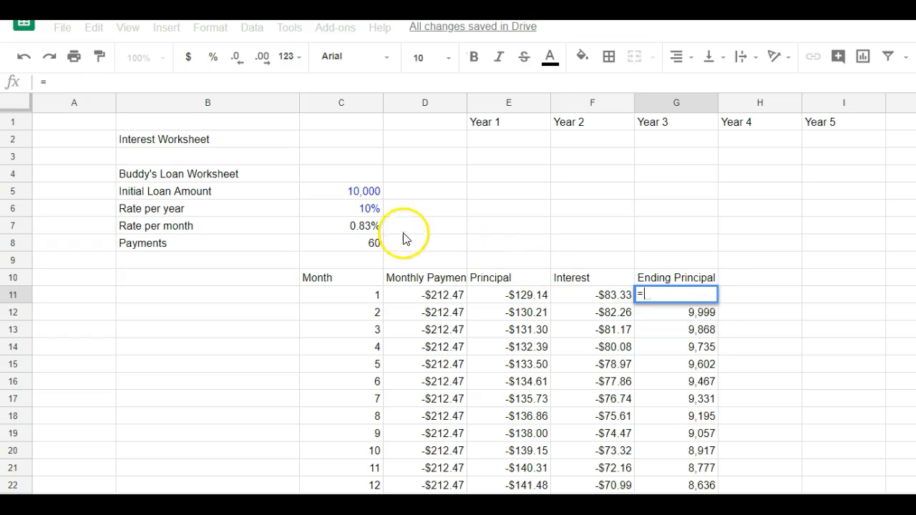
{"action": "left_click", "coordinate": [363, 195]}
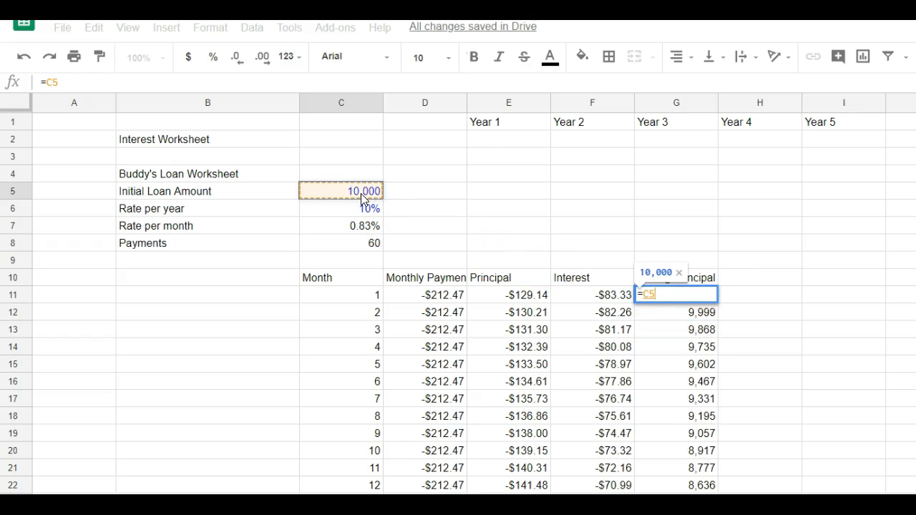
{"action": "type", "text": "+"}
{"action": "left_click", "coordinate": [491, 295]}
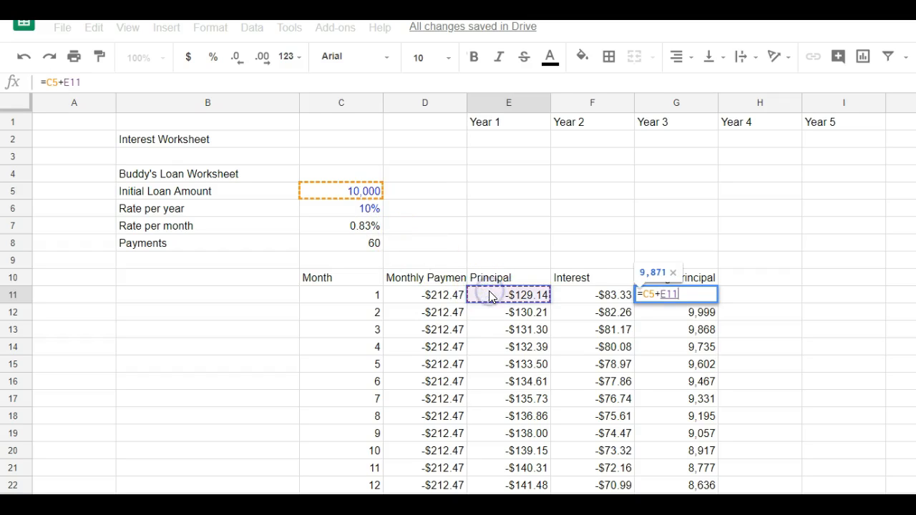
{"action": "key", "text": "Return"}
{"action": "scroll", "coordinate": [759, 344], "scroll_direction": "down", "scroll_amount": 15}
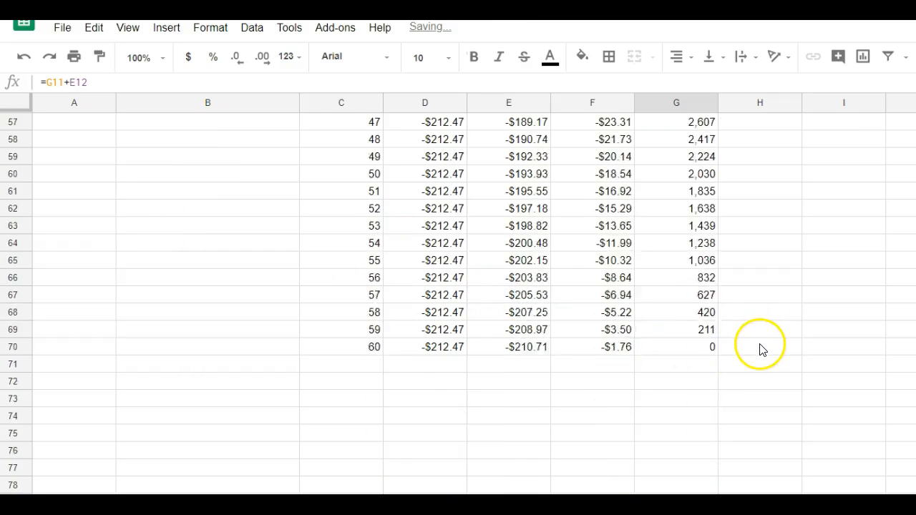
{"action": "scroll", "coordinate": [760, 350], "scroll_direction": "down", "scroll_amount": 3}
{"action": "scroll", "coordinate": [759, 350], "scroll_direction": "up", "scroll_amount": 4}
{"action": "left_click", "coordinate": [705, 400]}
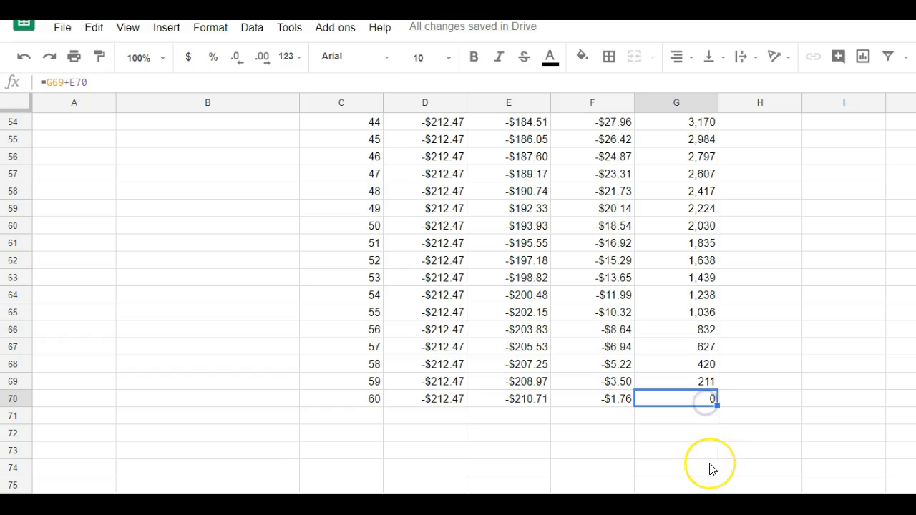
Step: Insert three blank rows above row 4, between the worksheet title and the loan details
{"action": "scroll", "coordinate": [780, 481], "scroll_direction": "up", "scroll_amount": 15}
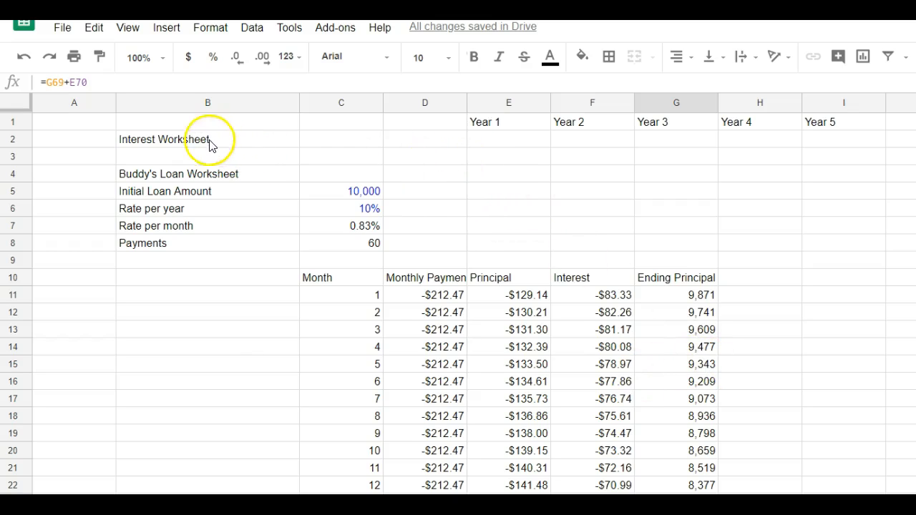
{"action": "left_click", "coordinate": [152, 139]}
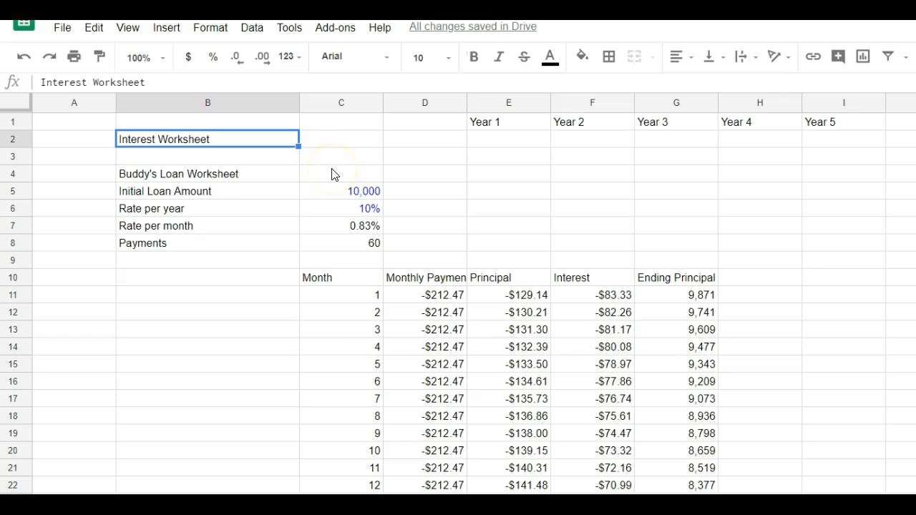
{"action": "left_click_drag", "start_coordinate": [20, 175], "coordinate": [30, 215]}
{"action": "right_click", "coordinate": [18, 202]}
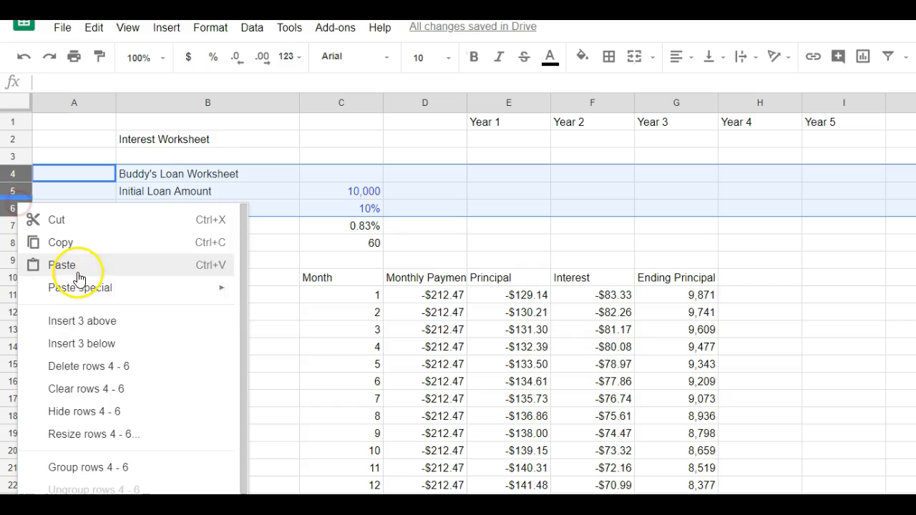
{"action": "left_click", "coordinate": [82, 323]}
Step: Label the yearly summary rows Principal Balance, Principal Paid and Interest Paid in B2:B4, replacing the Interest Worksheet title
{"action": "left_click", "coordinate": [160, 146]}
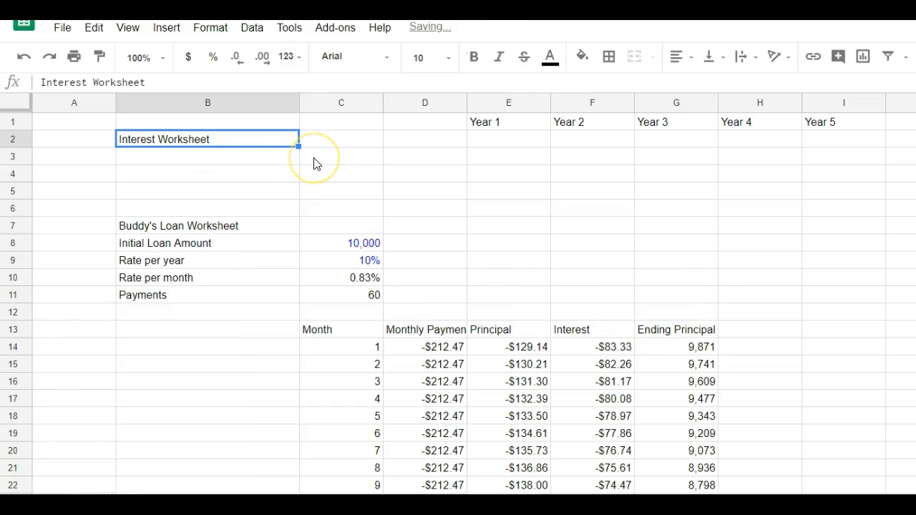
{"action": "type", "text": "Princ"}
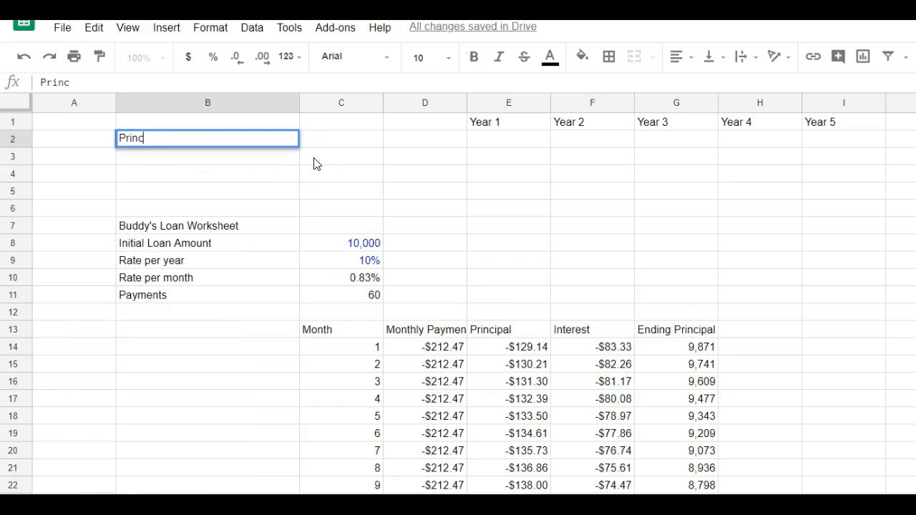
{"action": "type", "text": "ipal Balance"}
{"action": "key", "text": "Return"}
{"action": "type", "text": "Principal Paid"}
{"action": "key", "text": "Return"}
{"action": "type", "text": "Interest Paid"}
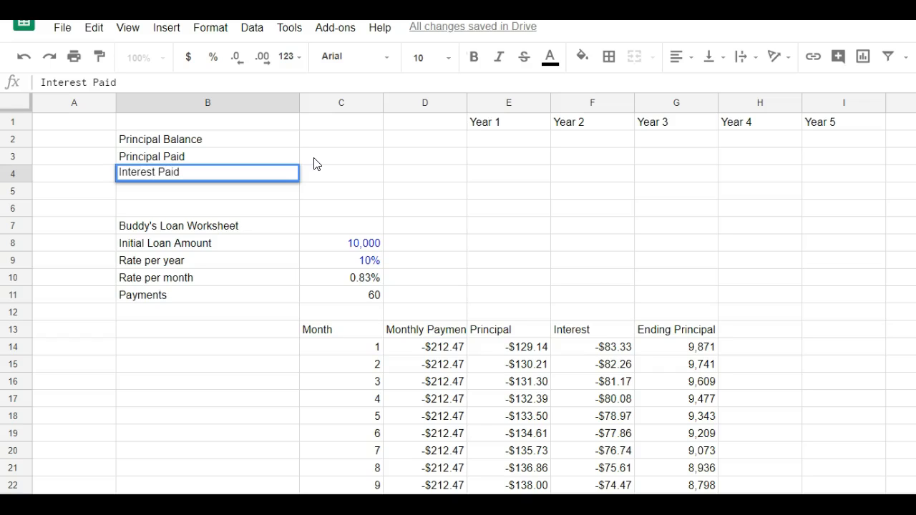
{"action": "key", "text": "Return"}
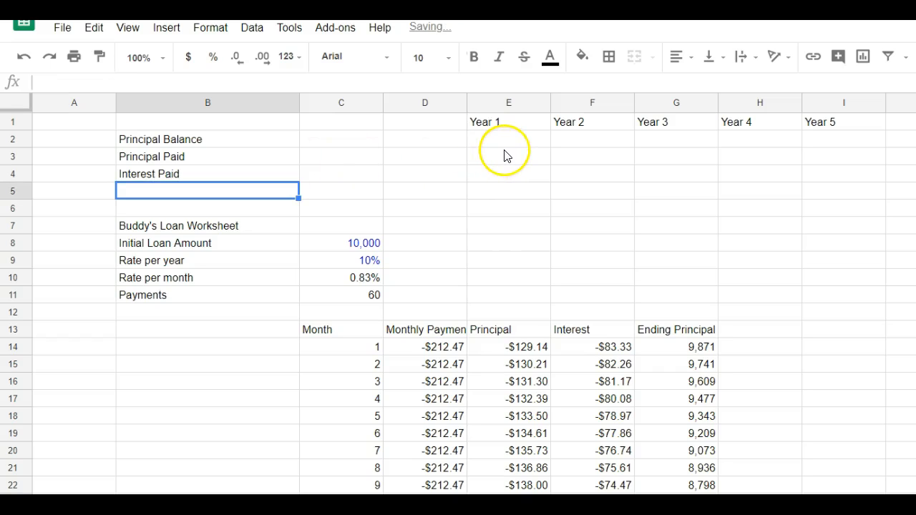
Step: Rename the B2 label to Start Balance and add the label End Balance in B5
{"action": "left_click", "coordinate": [194, 143]}
{"action": "double_click", "coordinate": [203, 139]}
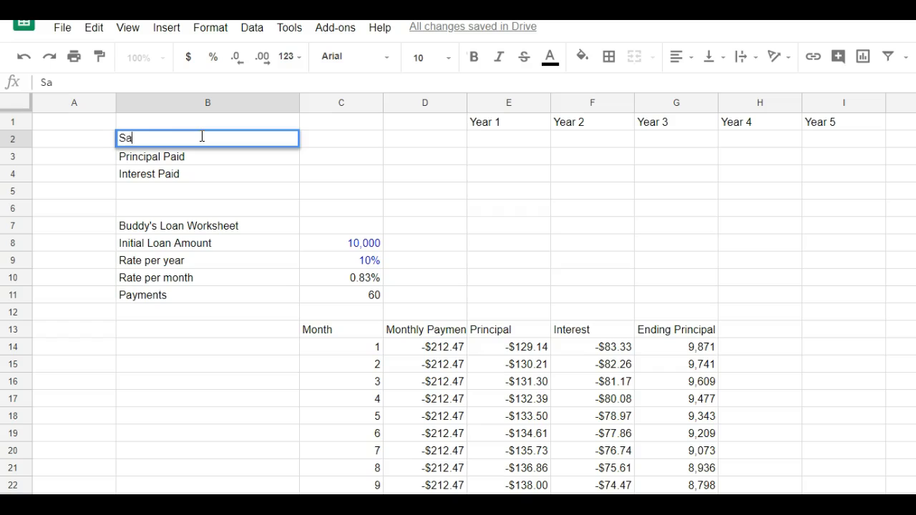
{"action": "type", "text": "e"}
{"action": "key", "text": "Return"}
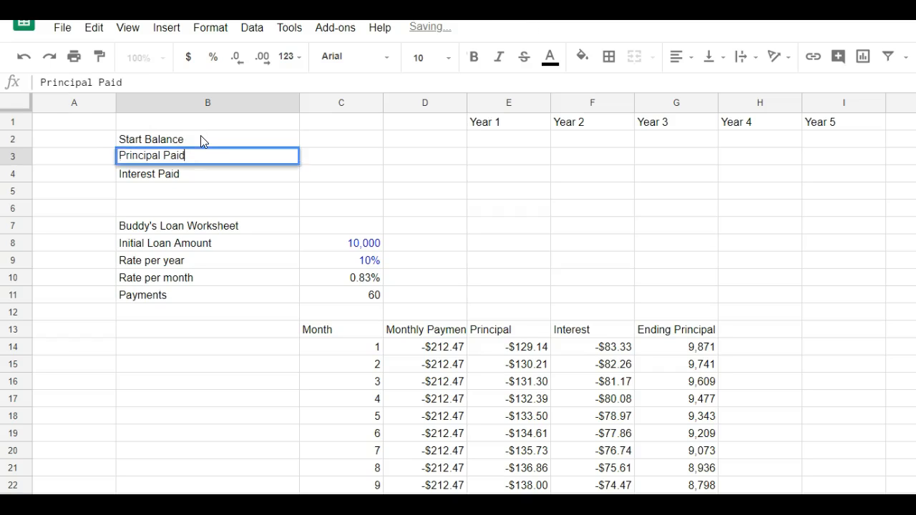
{"action": "key", "text": "Down"}
{"action": "key", "text": "Down"}
{"action": "type", "text": "End Balanc"}
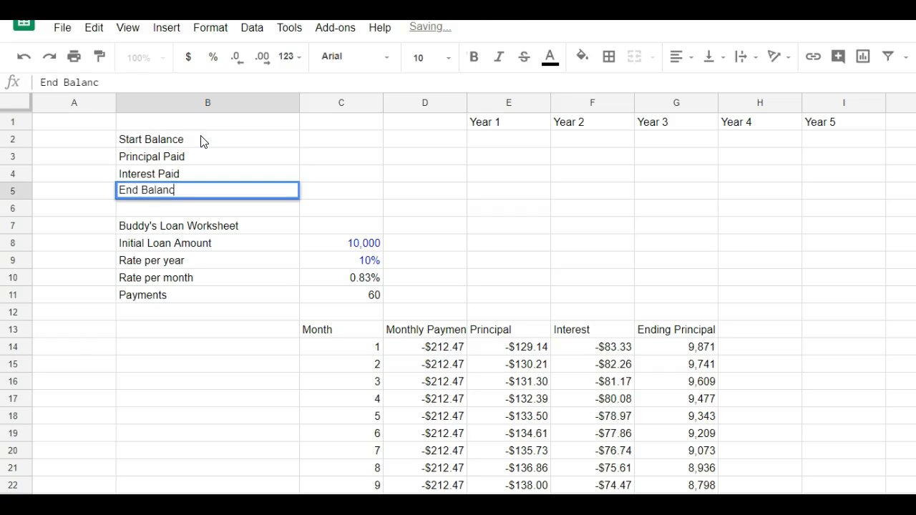
{"action": "type", "text": "e"}
{"action": "key", "text": "Return"}
Step: Link Year 1's start balance in E2 to C8 and total the first twelve months' principal with =sum(E14:E25) in E3
{"action": "left_click", "coordinate": [494, 139]}
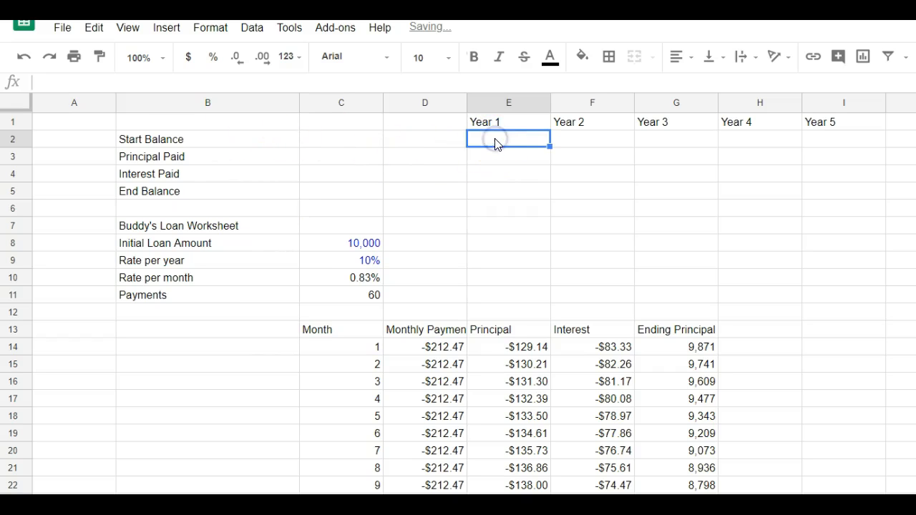
{"action": "type", "text": "="}
{"action": "left_click", "coordinate": [370, 242]}
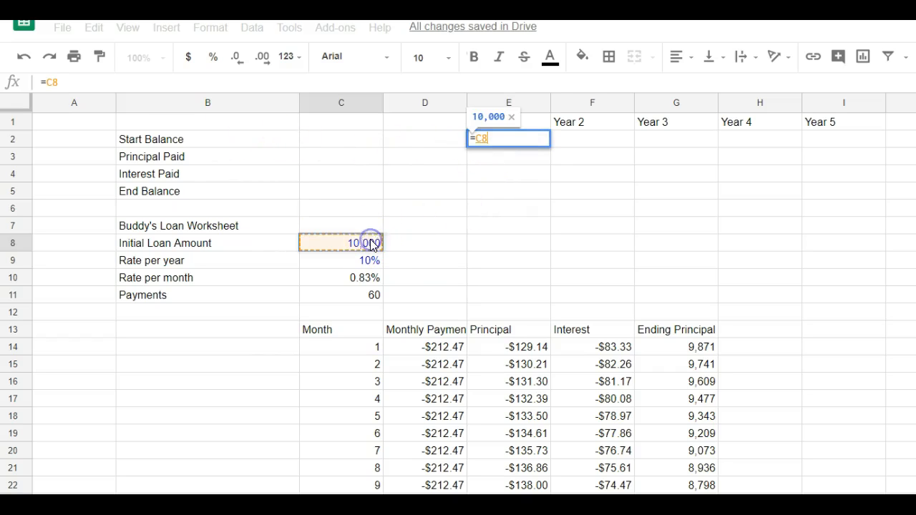
{"action": "key", "text": "Return"}
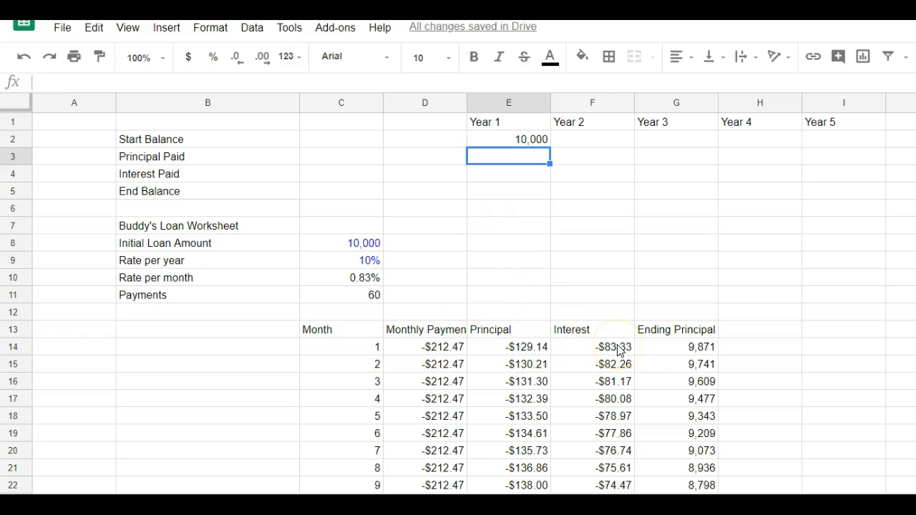
{"action": "type", "text": "=sum("}
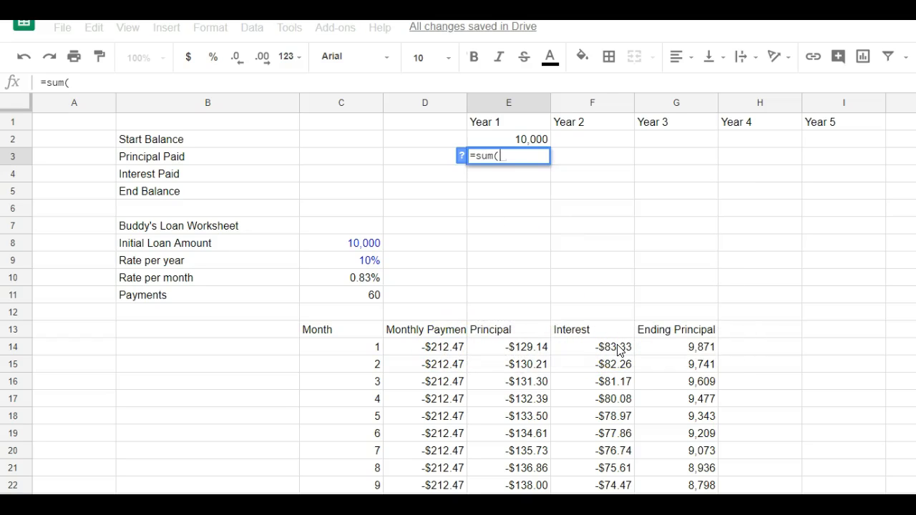
{"action": "left_click_drag", "start_coordinate": [528, 348], "coordinate": [527, 486]}
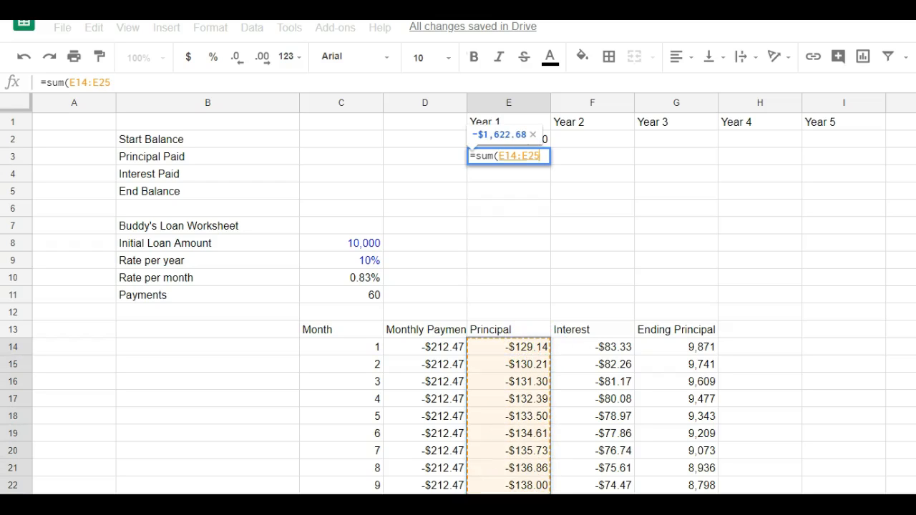
{"action": "key", "text": "Return"}
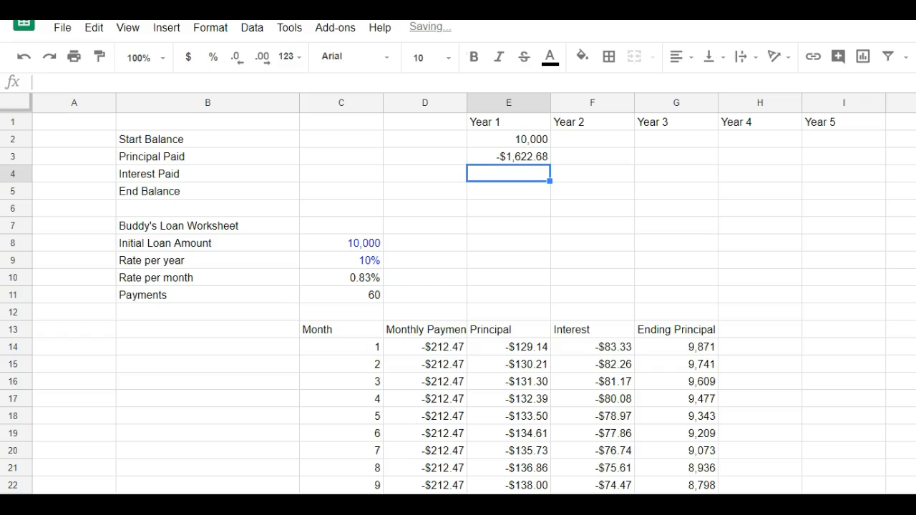
Step: Total Year 1's interest in E4 with =sum(F14:F25)
{"action": "type", "text": "="}
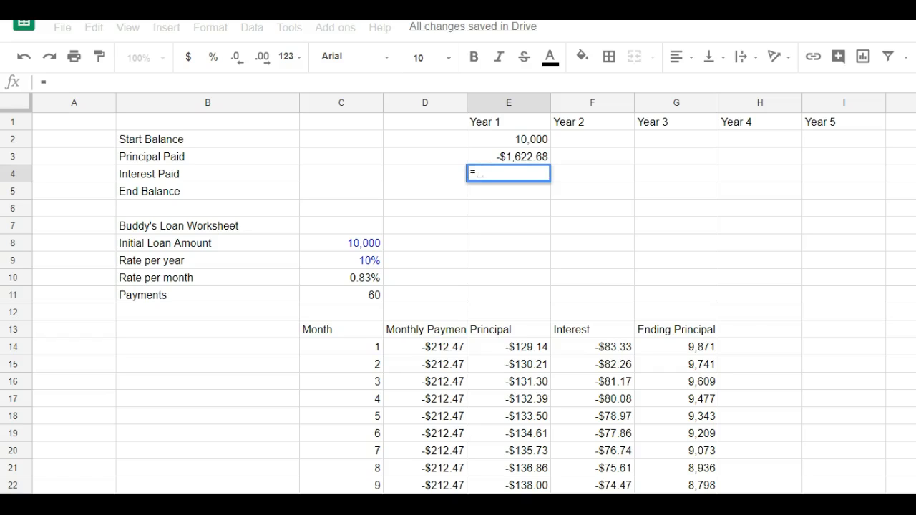
{"action": "type", "text": "sum("}
{"action": "left_click_drag", "start_coordinate": [614, 348], "coordinate": [614, 494]}
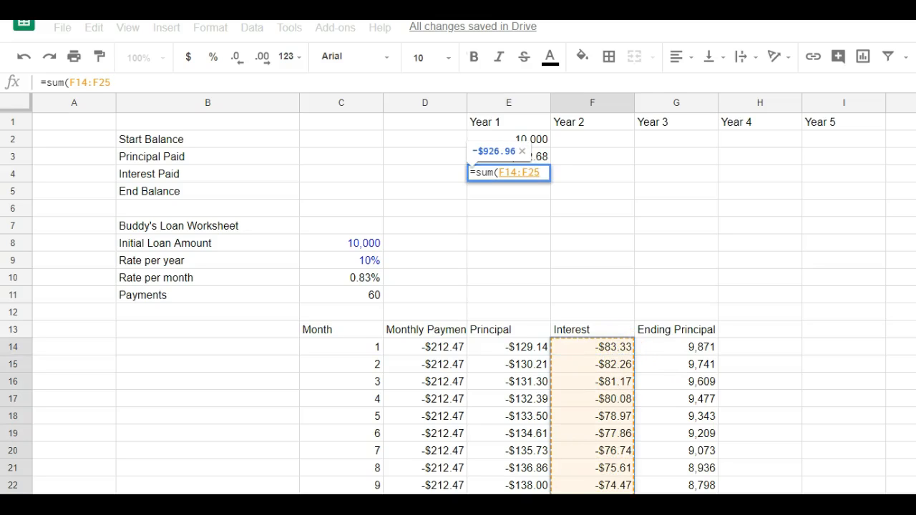
{"action": "key", "text": "Return"}
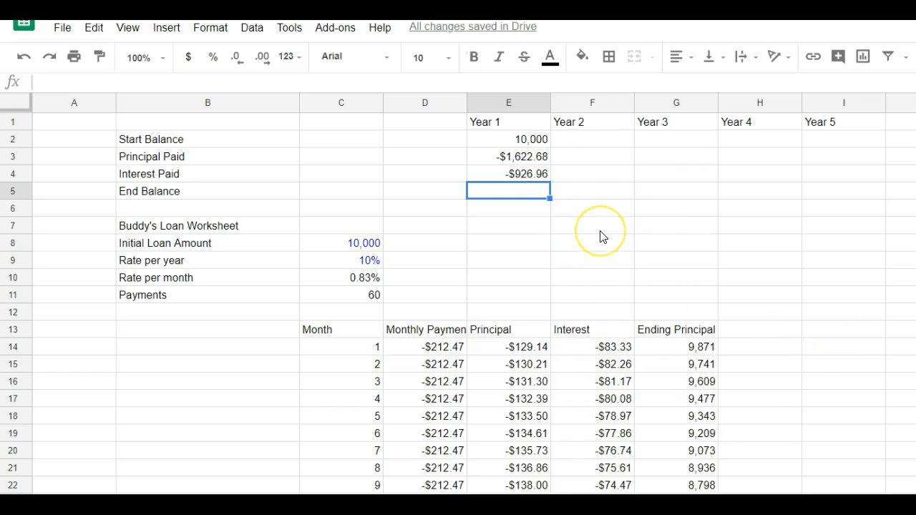
Step: Calculate Year 1's end balance in E5 with the formula =E2+E3
{"action": "type", "text": "="}
{"action": "left_click", "coordinate": [532, 141]}
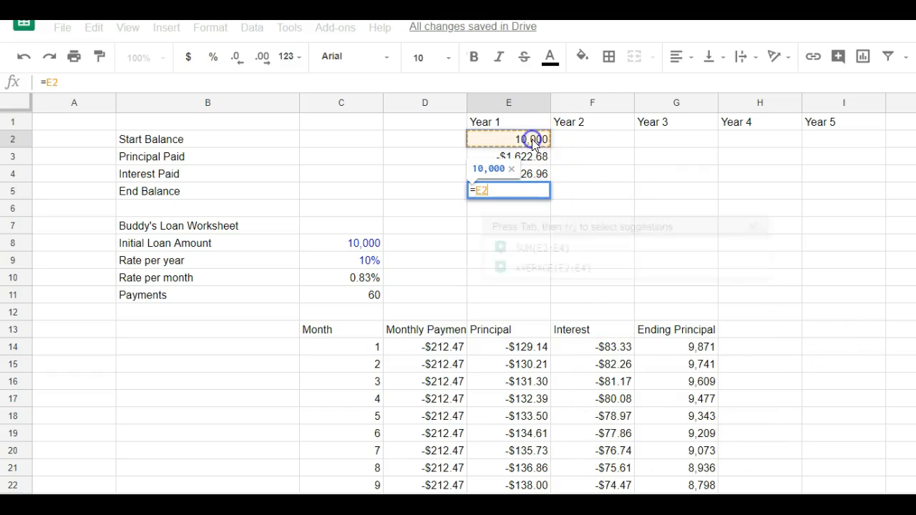
{"action": "type", "text": "+"}
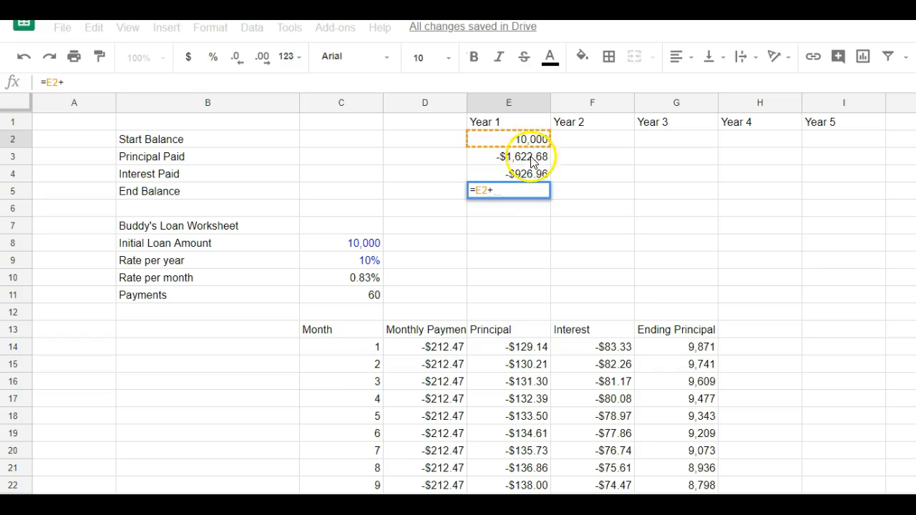
{"action": "left_click", "coordinate": [530, 158]}
{"action": "key", "text": "Return"}
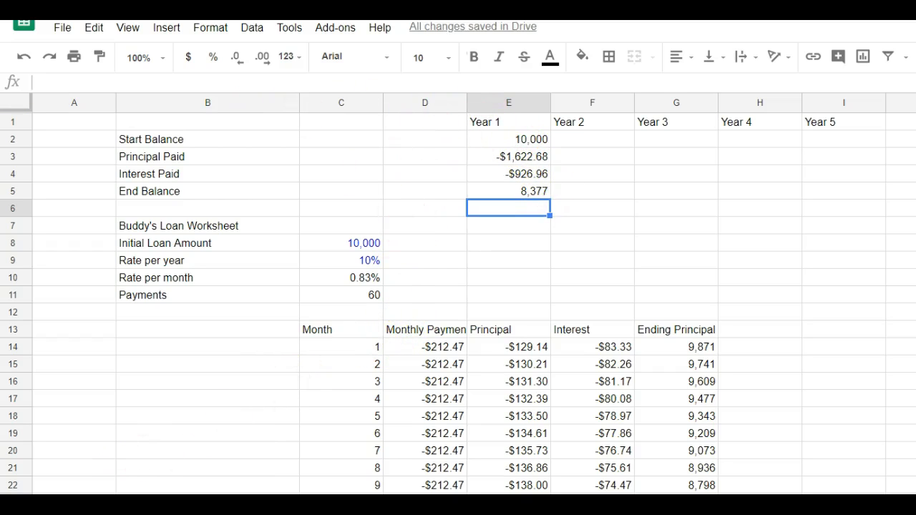
{"action": "scroll", "coordinate": [634, 240], "scroll_direction": "down", "scroll_amount": 4}
{"action": "scroll", "coordinate": [659, 239], "scroll_direction": "up", "scroll_amount": 4}
Step: Set Year 2's start balance in F2 to =E5 and sum the principal for months 13 to 24 in F3
{"action": "left_click", "coordinate": [590, 140]}
{"action": "type", "text": "=e5"}
{"action": "key", "text": "Return"}
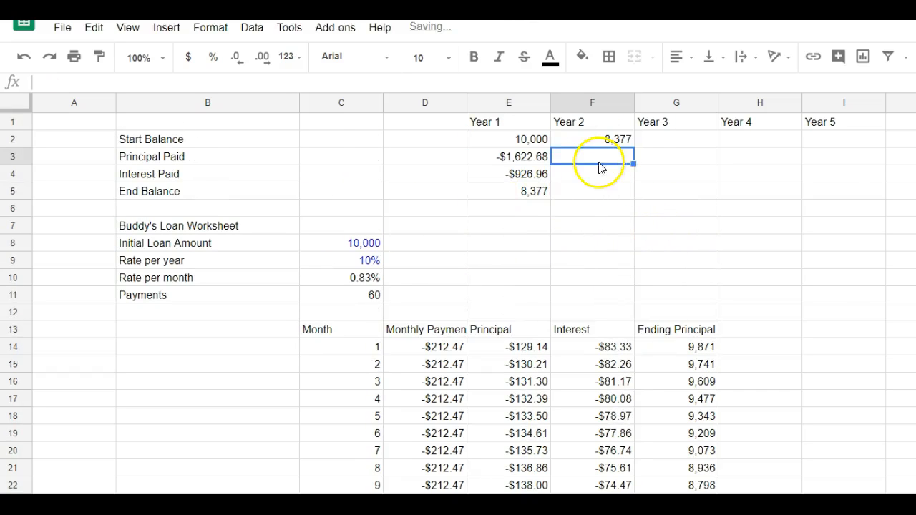
{"action": "type", "text": "=sum("}
{"action": "scroll", "coordinate": [499, 422], "scroll_direction": "down", "scroll_amount": 4}
{"action": "left_click_drag", "start_coordinate": [499, 422], "coordinate": [520, 474]}
{"action": "key", "text": "Return"}
Step: Sum the interest for months 13 to 24 in F4 as Year 2's interest paid
{"action": "type", "text": "=sum("}
{"action": "scroll", "coordinate": [616, 401], "scroll_direction": "down", "scroll_amount": 4}
{"action": "scroll", "coordinate": [639, 432], "scroll_direction": "down", "scroll_amount": 5}
{"action": "left_click_drag", "start_coordinate": [616, 208], "coordinate": [622, 399]}
{"action": "key", "text": "Return"}
Step: Calculate Year 2's end balance in F5 with the formula =F2+F3
{"action": "type", "text": "="}
{"action": "left_click", "coordinate": [619, 143]}
{"action": "type", "text": "+"}
{"action": "left_click", "coordinate": [622, 158]}
{"action": "key", "text": "Return"}
Step: Link Year 3's start balance in G2 to F5 and sum the principal for months 25 to 36 in G3
{"action": "left_click", "coordinate": [683, 142]}
{"action": "type", "text": "="}
{"action": "left_click", "coordinate": [629, 191]}
{"action": "left_click", "coordinate": [698, 161]}
{"action": "left_click", "coordinate": [629, 191]}
{"action": "key", "text": "Return"}
{"action": "type", "text": "=sum("}
{"action": "scroll", "coordinate": [522, 348], "scroll_direction": "down", "scroll_amount": 10}
{"action": "left_click_drag", "start_coordinate": [523, 207], "coordinate": [547, 399]}
{"action": "key", "text": "Return"}
Step: Sum the interest for months 25 to 36 in G4 and calculate Year 3's end balance in G5
{"action": "type", "text": "=sum("}
{"action": "scroll", "coordinate": [583, 399], "scroll_direction": "down", "scroll_amount": 11}
{"action": "left_click_drag", "start_coordinate": [594, 209], "coordinate": [593, 399]}
{"action": "key", "text": "Return"}
{"action": "key", "text": "Return"}
Step: Link Year 4's start balance in H2 to G5 and sum the principal for months 37 to 48 in H3
{"action": "left_click", "coordinate": [745, 143]}
{"action": "type", "text": "="}
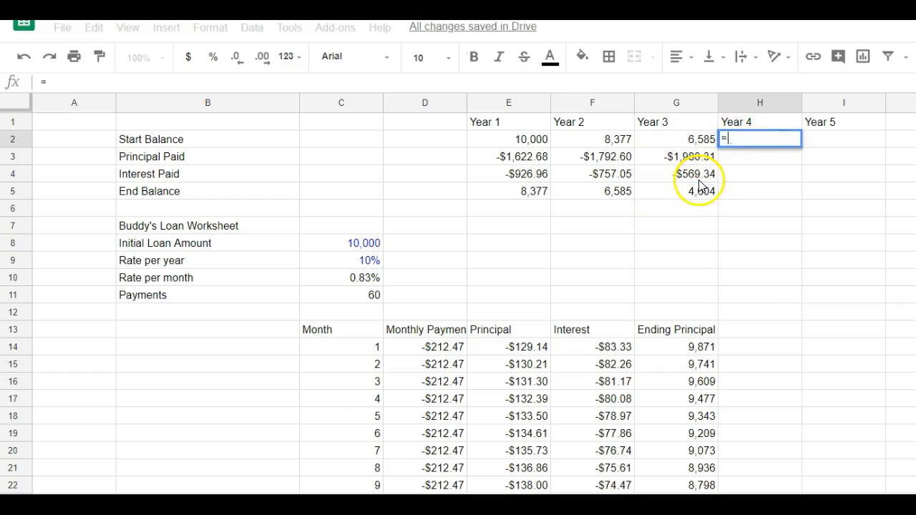
{"action": "left_click", "coordinate": [696, 190]}
{"action": "key", "text": "Return"}
{"action": "type", "text": "=sum("}
{"action": "scroll", "coordinate": [564, 266], "scroll_direction": "down", "scroll_amount": 8}
{"action": "left_click_drag", "start_coordinate": [526, 348], "coordinate": [521, 514]}
{"action": "key", "text": "Return"}
Step: Sum the interest for months 37 to 48 in H4 as Year 4's interest paid
{"action": "type", "text": "=sum("}
{"action": "scroll", "coordinate": [577, 351], "scroll_direction": "down", "scroll_amount": 8}
{"action": "left_click_drag", "start_coordinate": [605, 348], "coordinate": [605, 500]}
{"action": "key", "text": "Return"}
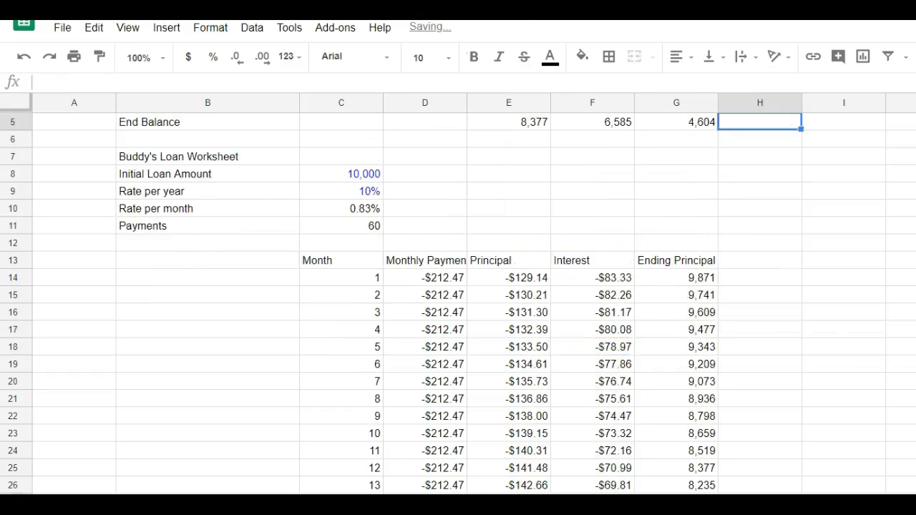
Step: Calculate Year 4's end balance in H5 with the formula =H2+H3
{"action": "scroll", "coordinate": [690, 315], "scroll_direction": "up", "scroll_amount": 2}
{"action": "type", "text": "="}
{"action": "left_click", "coordinate": [777, 141]}
{"action": "type", "text": "+"}
{"action": "left_click", "coordinate": [777, 157]}
{"action": "key", "text": "Return"}
Step: Link Year 5's start balance in I2 to H5 and sum the principal for months 49 to 60, E62:E73, in I3
{"action": "key", "text": "Return"}
{"action": "type", "text": "=sum("}
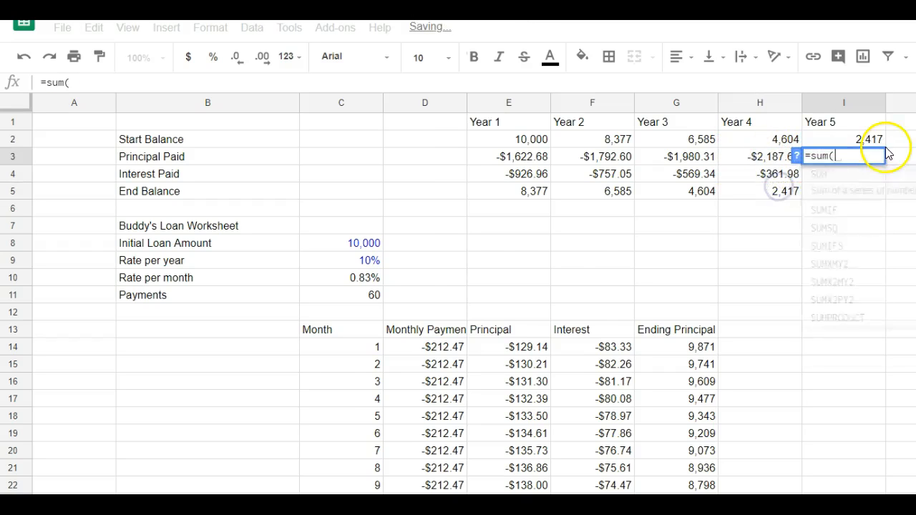
{"action": "scroll", "coordinate": [502, 265], "scroll_direction": "down", "scroll_amount": 10}
{"action": "left_click_drag", "start_coordinate": [501, 266], "coordinate": [513, 447]}
{"action": "key", "text": "Return"}
Step: Sum the interest for months 49 to 60, F62:F73, in I4 as Year 5's interest paid
{"action": "scroll", "coordinate": [513, 451], "scroll_direction": "up", "scroll_amount": 10}
{"action": "type", "text": "=sum("}
{"action": "scroll", "coordinate": [637, 398], "scroll_direction": "down", "scroll_amount": 10}
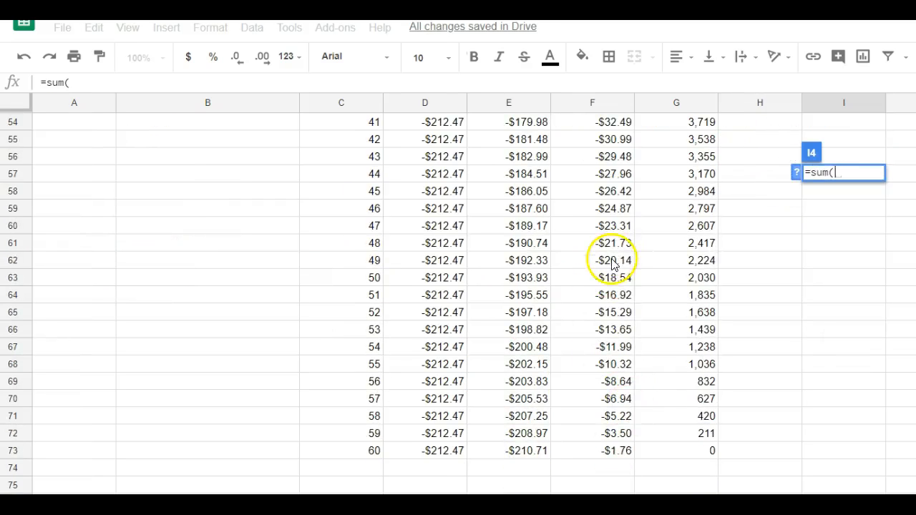
{"action": "left_click_drag", "start_coordinate": [608, 259], "coordinate": [607, 450]}
{"action": "key", "text": "Return"}
{"action": "scroll", "coordinate": [608, 450], "scroll_direction": "up", "scroll_amount": 10}
{"action": "type", "text": "="}
{"action": "left_click", "coordinate": [869, 140]}
{"action": "type", "text": "-"}
{"action": "left_click", "coordinate": [863, 159]}
{"action": "key", "text": "BackSpace"}
{"action": "key", "text": "Return"}
Step: Calculate Year 5's end balance in I5 by summing I2:I3
{"action": "left_click", "coordinate": [861, 191]}
{"action": "type", "text": "=sum("}
{"action": "left_click_drag", "start_coordinate": [871, 139], "coordinate": [871, 152]}
{"action": "key", "text": "Return"}
Step: Format the yearly summary values in E2:I5 as plain numbers without currency symbols or decimal places
{"action": "left_click_drag", "start_coordinate": [537, 146], "coordinate": [855, 196]}
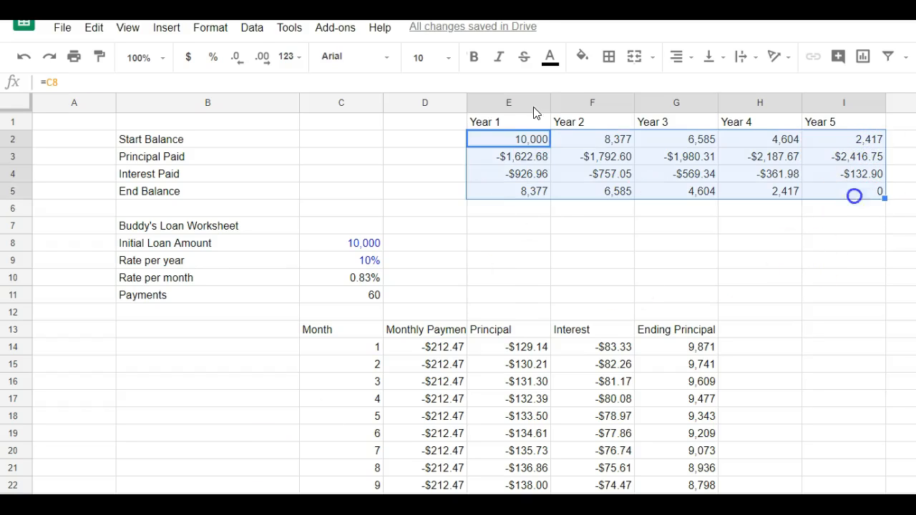
{"action": "left_click", "coordinate": [209, 29]}
{"action": "mouse_move", "coordinate": [229, 52]}
{"action": "left_click", "coordinate": [429, 106]}
{"action": "left_click", "coordinate": [239, 60]}
{"action": "left_click", "coordinate": [239, 60]}
{"action": "left_click", "coordinate": [450, 228]}
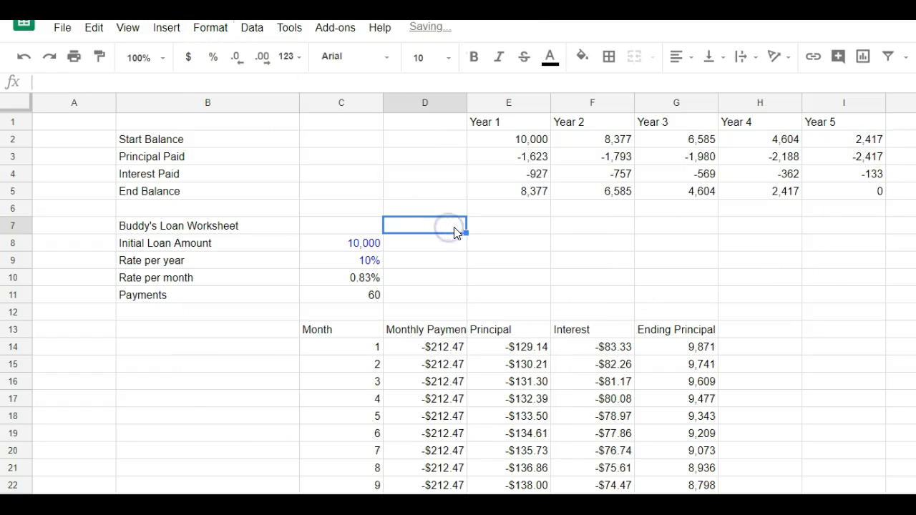
Step: Add the label Interest Expense in B36 of the Income Statement sheet, below Depreciation and Amortization
{"action": "left_click_drag", "start_coordinate": [544, 175], "coordinate": [842, 181]}
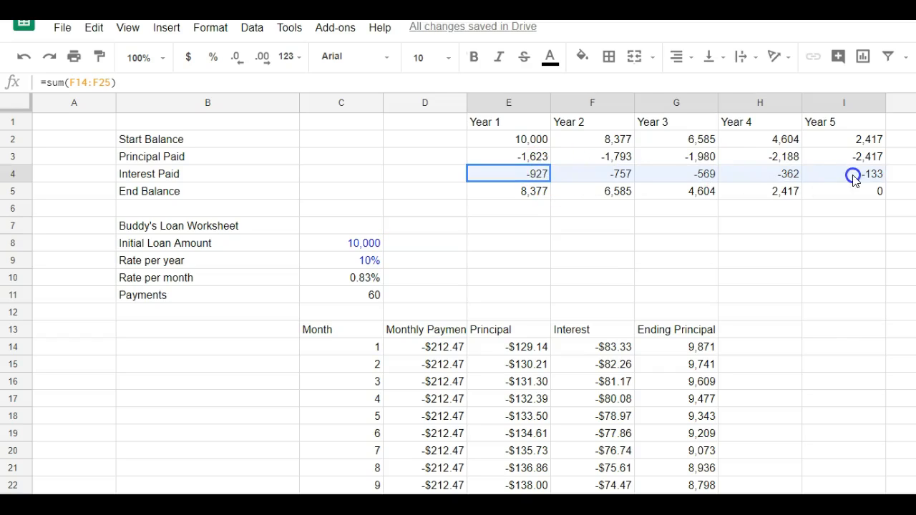
{"action": "left_click", "coordinate": [606, 230]}
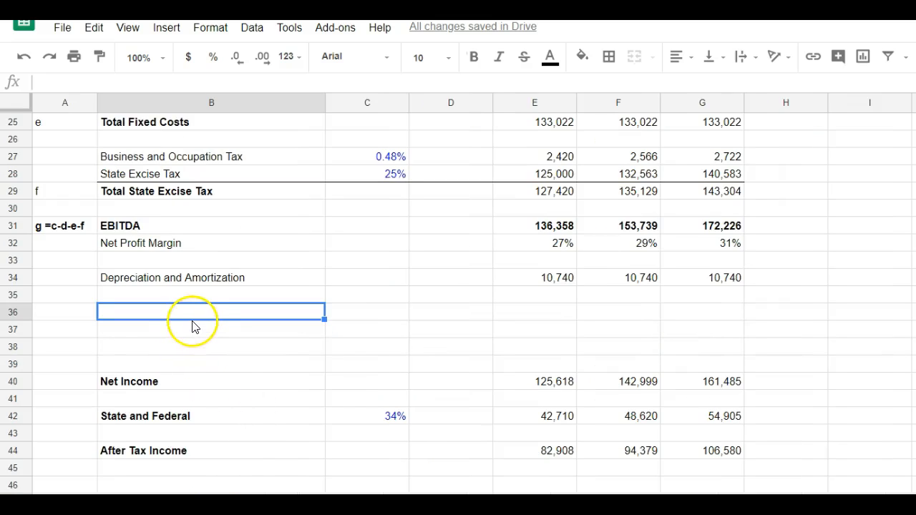
{"action": "type", "text": "Interest Expense"}
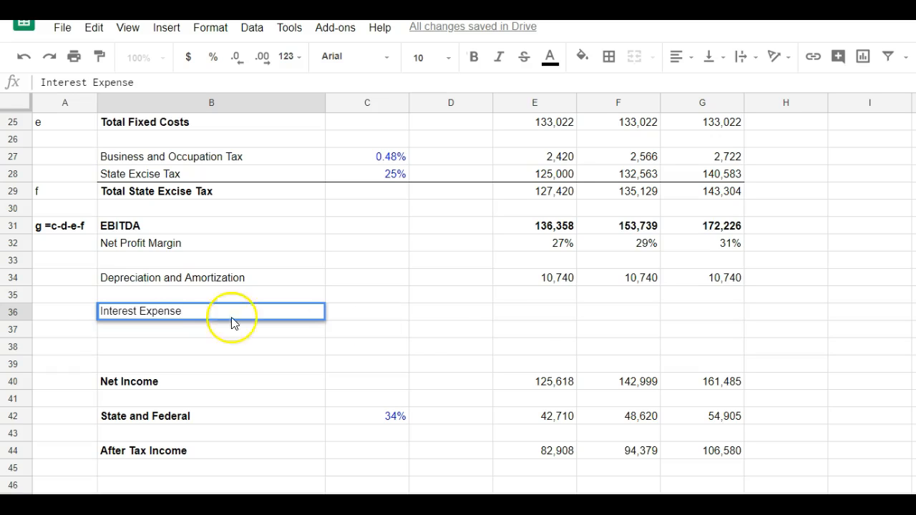
Step: Enter =-Loans!E3 in E36 of the Income Statement as the first year's interest expense
{"action": "left_click", "coordinate": [536, 314]}
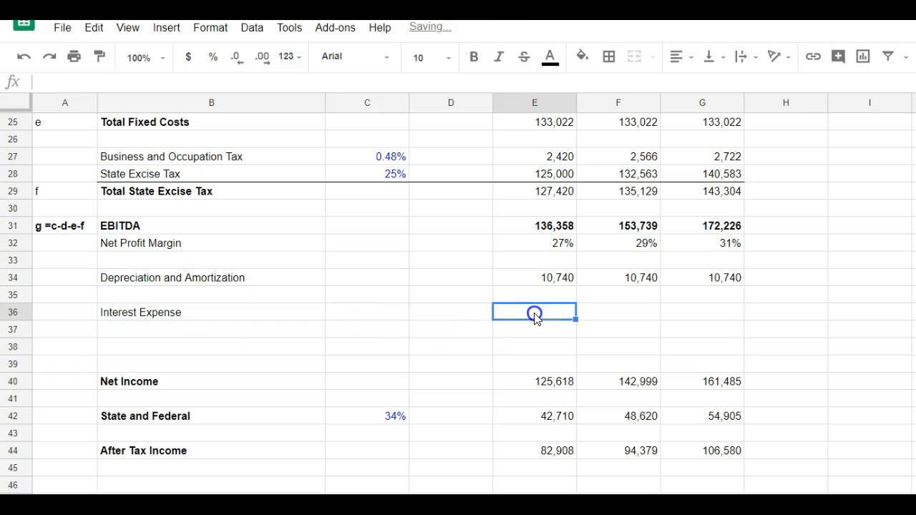
{"action": "type", "text": "="}
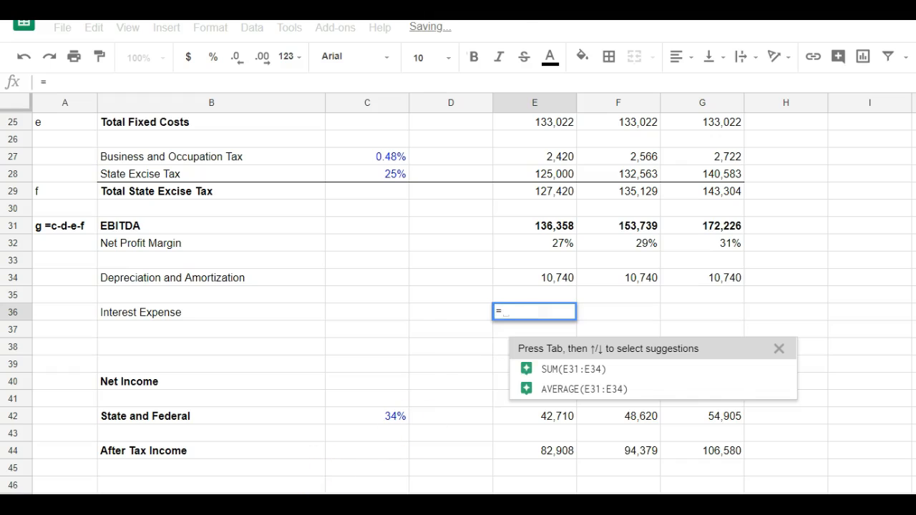
{"action": "left_click", "coordinate": [423, 504]}
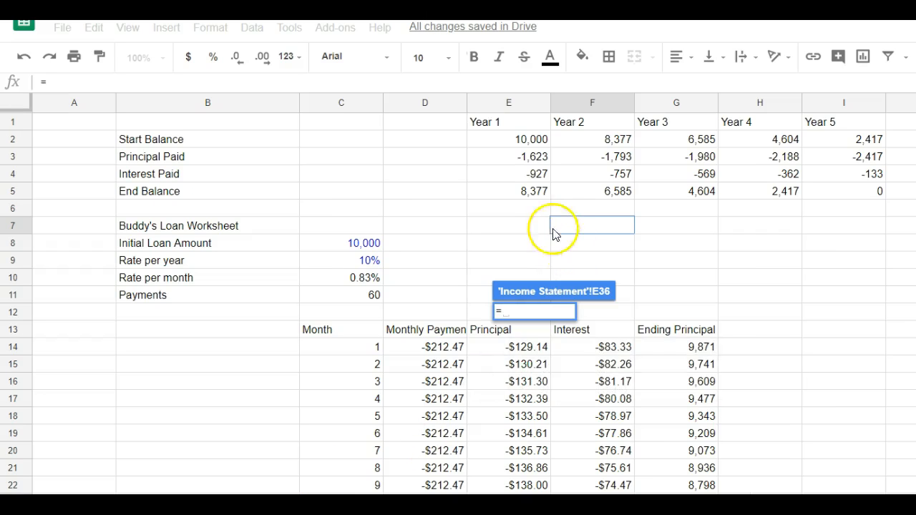
{"action": "left_click", "coordinate": [540, 157]}
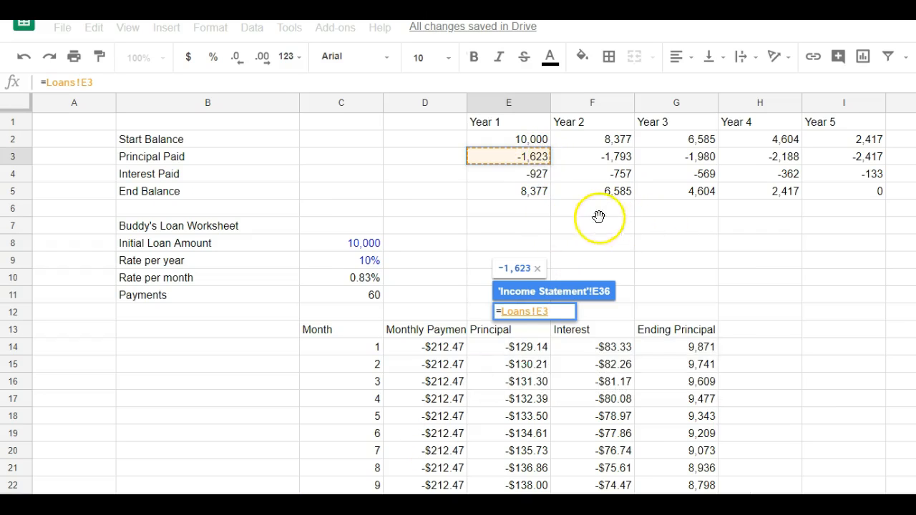
{"action": "left_click", "coordinate": [499, 311]}
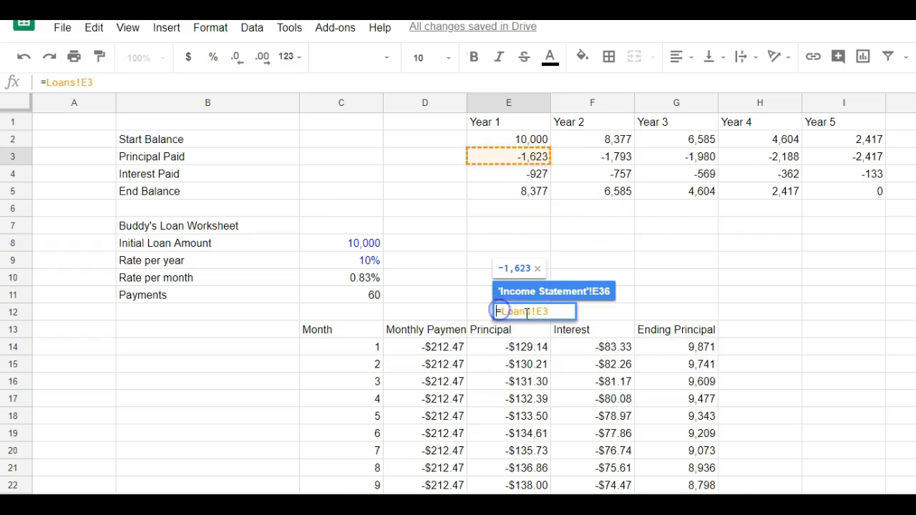
{"action": "type", "text": "-"}
{"action": "key", "text": "Return"}
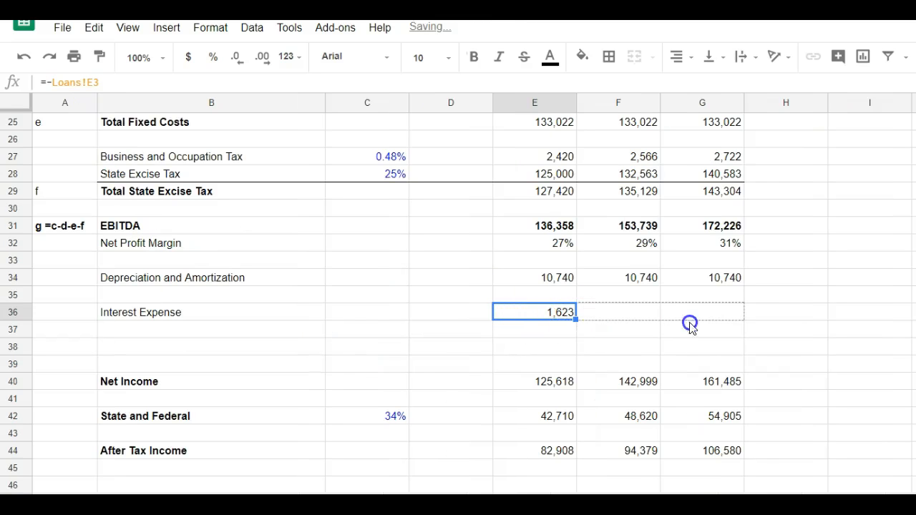
Step: Copy the Interest Expense formula from E36 across to F36:G36
{"action": "left_click_drag", "start_coordinate": [690, 325], "coordinate": [709, 322]}
Step: Change the Net Income formula in E40 to =E31-E34-E36 and fill it across to G40
{"action": "left_click", "coordinate": [544, 382]}
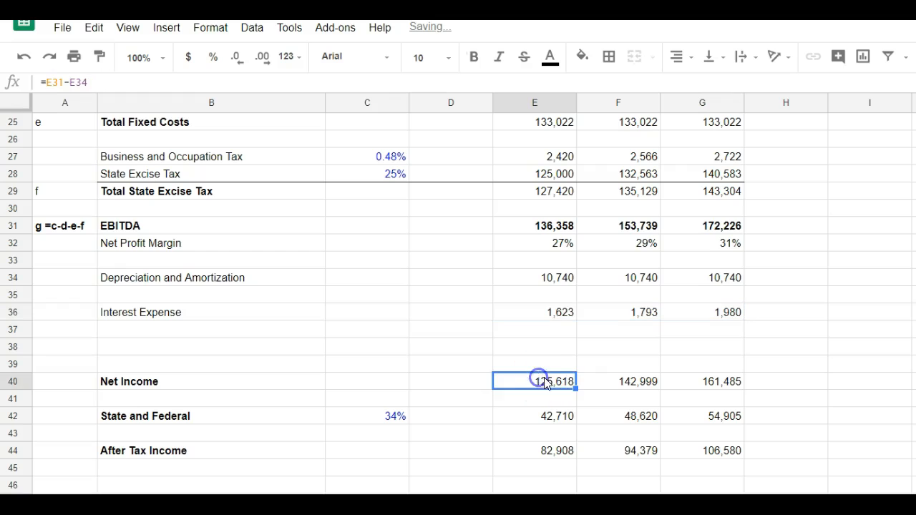
{"action": "type", "text": "="}
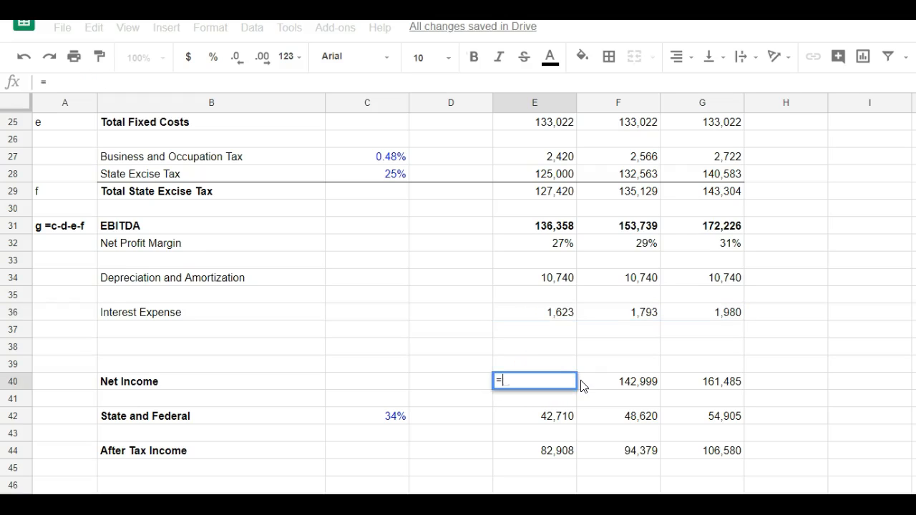
{"action": "left_click", "coordinate": [559, 227]}
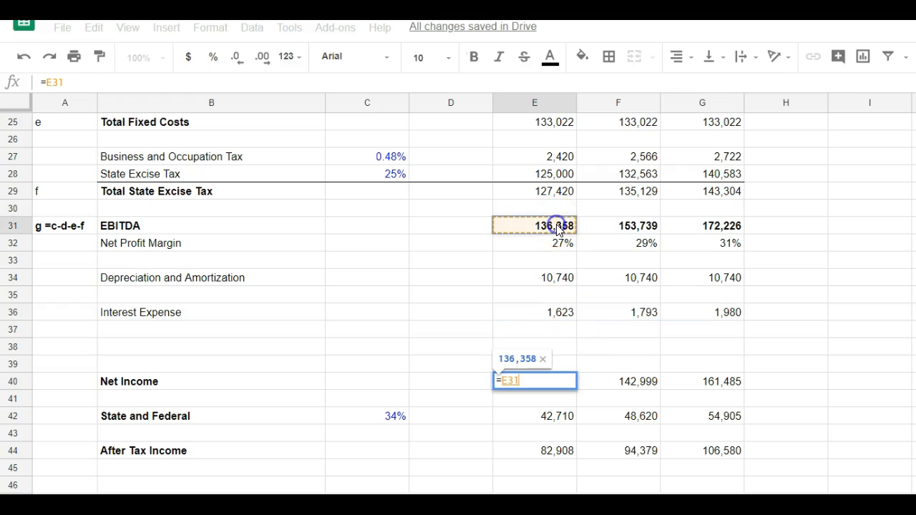
{"action": "type", "text": "-"}
{"action": "left_click", "coordinate": [563, 279]}
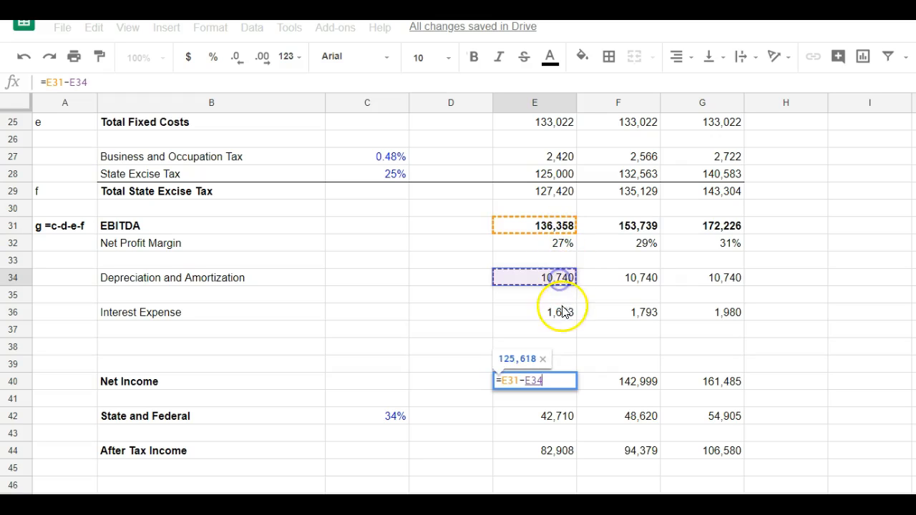
{"action": "type", "text": "-"}
{"action": "left_click", "coordinate": [563, 314]}
{"action": "key", "text": "Return"}
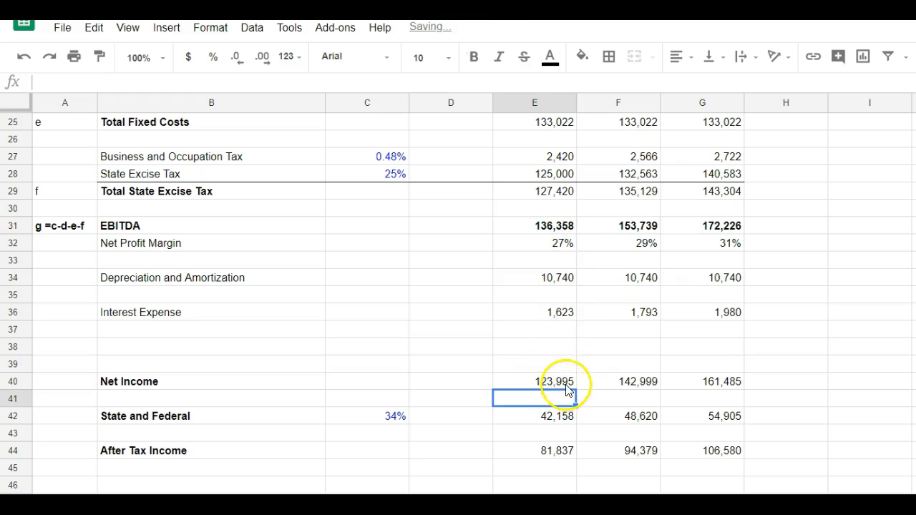
{"action": "left_click", "coordinate": [568, 386]}
{"action": "left_click_drag", "start_coordinate": [576, 387], "coordinate": [705, 384]}
Step: Delete empty rows 37 and 38 between Interest Expense and Net Income
{"action": "left_click_drag", "start_coordinate": [26, 330], "coordinate": [29, 345]}
{"action": "right_click", "coordinate": [29, 346]}
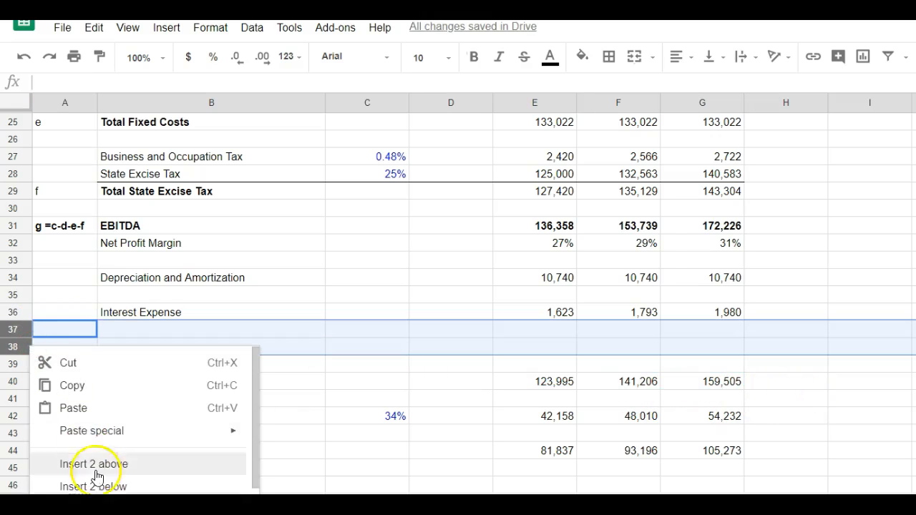
{"action": "left_click", "coordinate": [78, 505]}
{"action": "left_click", "coordinate": [444, 364]}
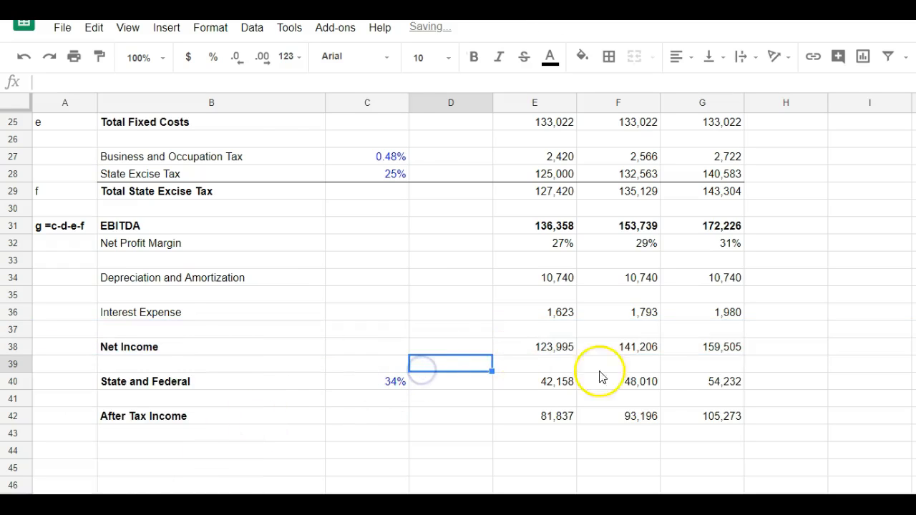
{"action": "scroll", "coordinate": [672, 384], "scroll_direction": "up", "scroll_amount": 8}
{"action": "scroll", "coordinate": [671, 385], "scroll_direction": "down", "scroll_amount": 7}
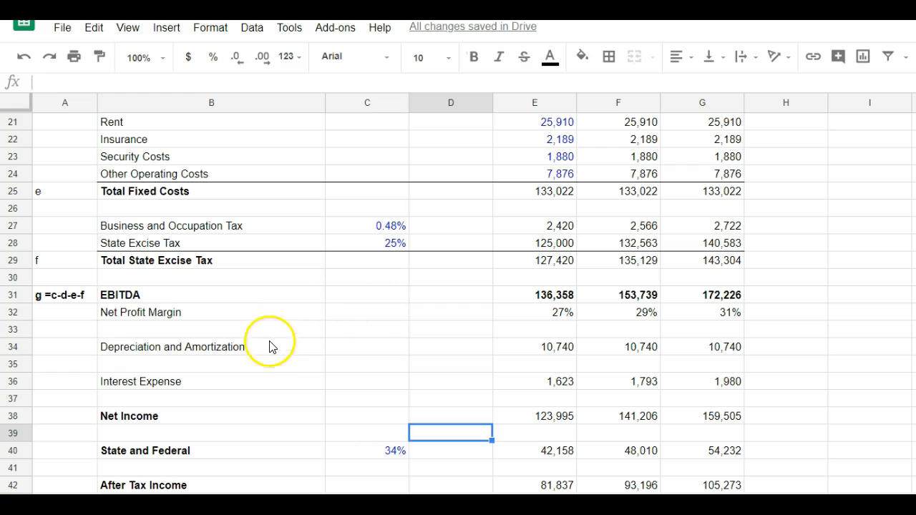
{"action": "scroll", "coordinate": [269, 352], "scroll_direction": "up", "scroll_amount": 8}
{"action": "scroll", "coordinate": [269, 352], "scroll_direction": "down", "scroll_amount": 7}
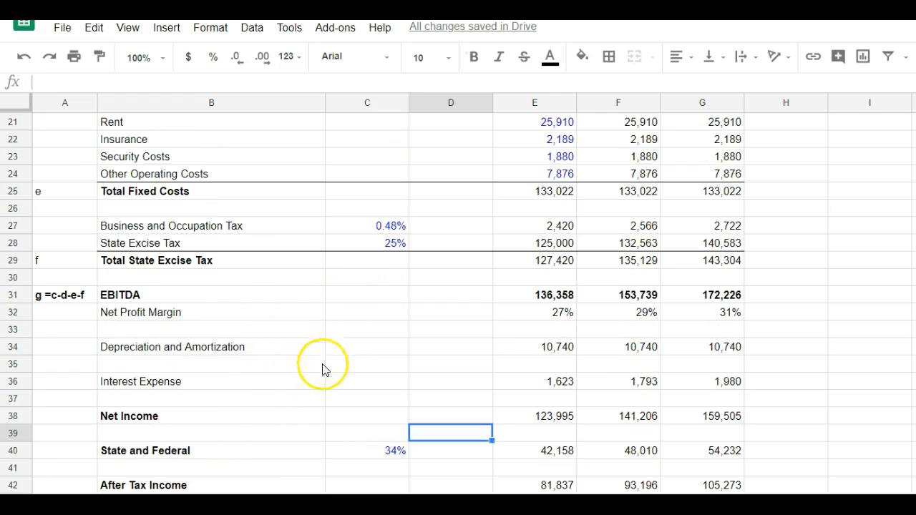
{"action": "scroll", "coordinate": [522, 365], "scroll_direction": "up", "scroll_amount": 8}
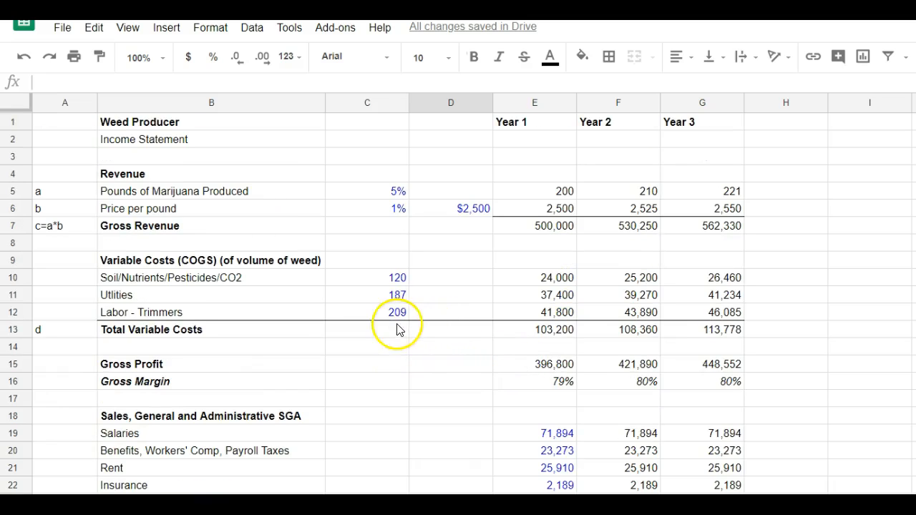
Step: In the Cash Flow sheet, enter =-Loans!E3 in E19 for Repaying Buddy's Weed Loan and fill it across to G19
{"action": "left_click", "coordinate": [317, 504]}
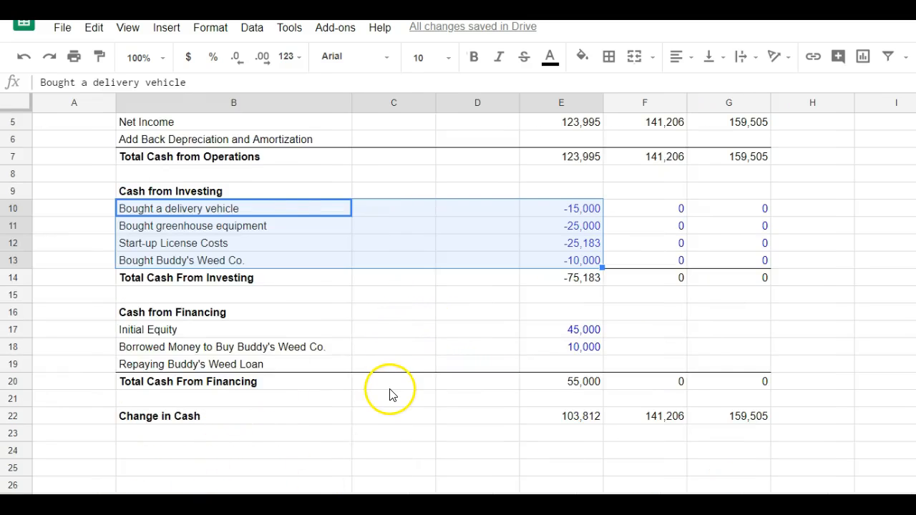
{"action": "scroll", "coordinate": [391, 395], "scroll_direction": "up", "scroll_amount": 1}
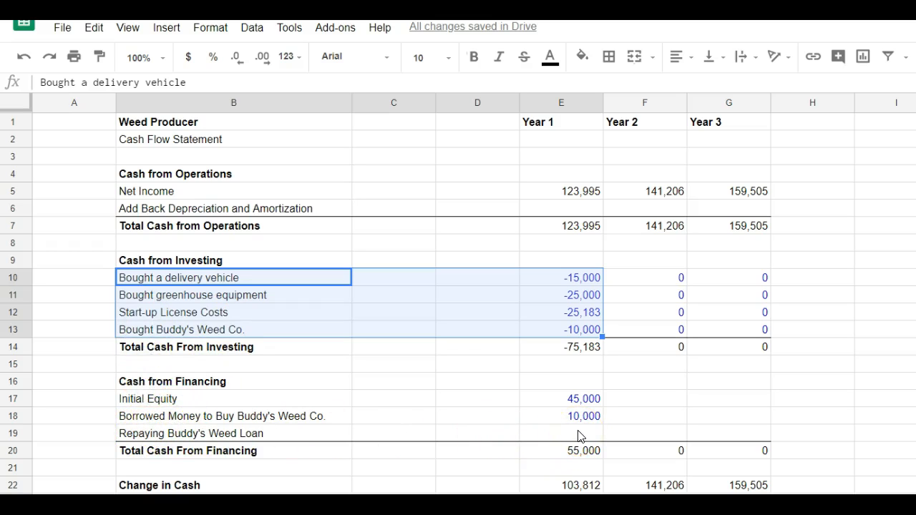
{"action": "type", "text": "="}
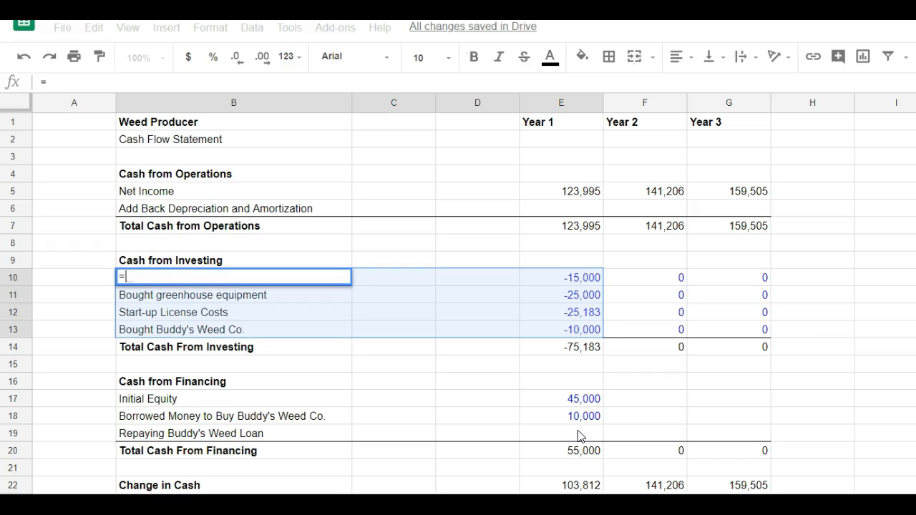
{"action": "key", "text": "Escape"}
{"action": "left_click", "coordinate": [580, 434]}
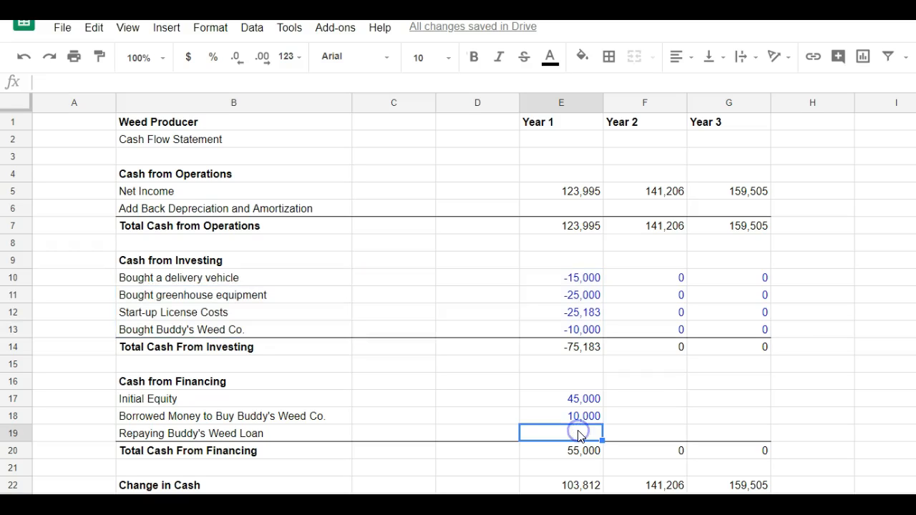
{"action": "type", "text": "="}
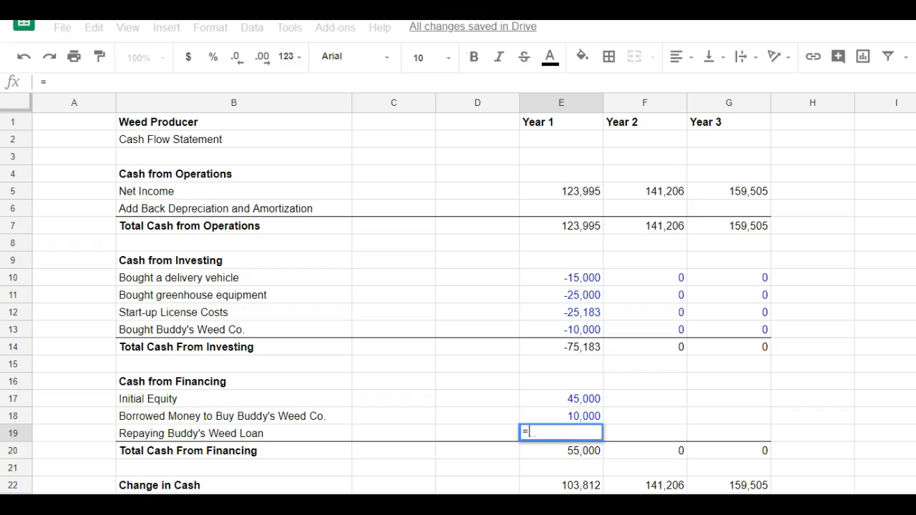
{"action": "left_click", "coordinate": [512, 504]}
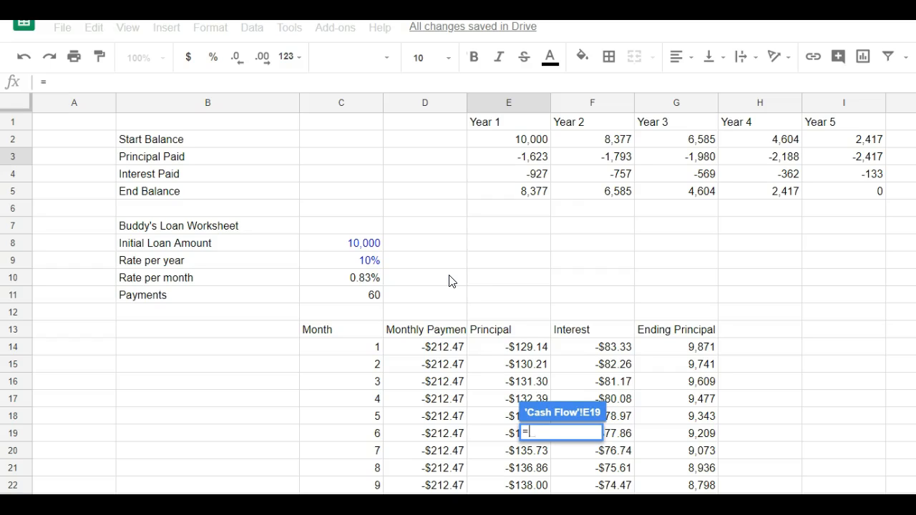
{"action": "left_click", "coordinate": [538, 162]}
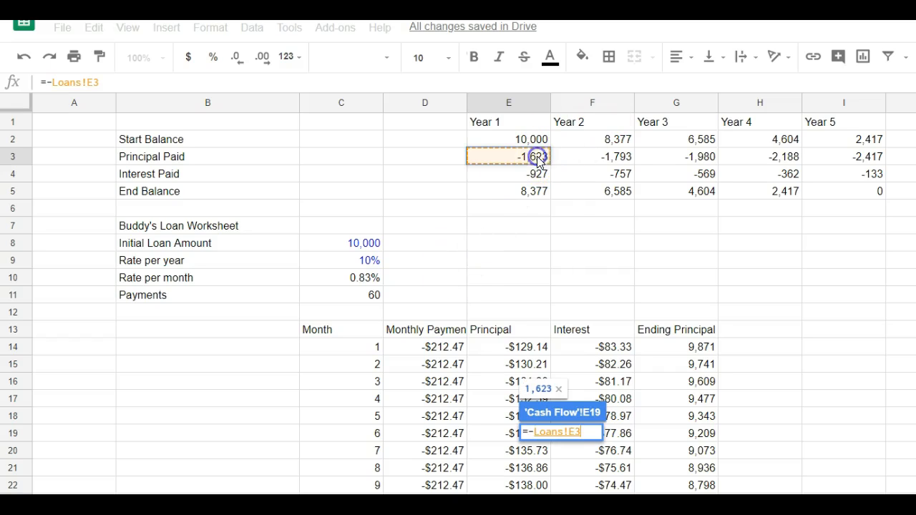
{"action": "key", "text": "Return"}
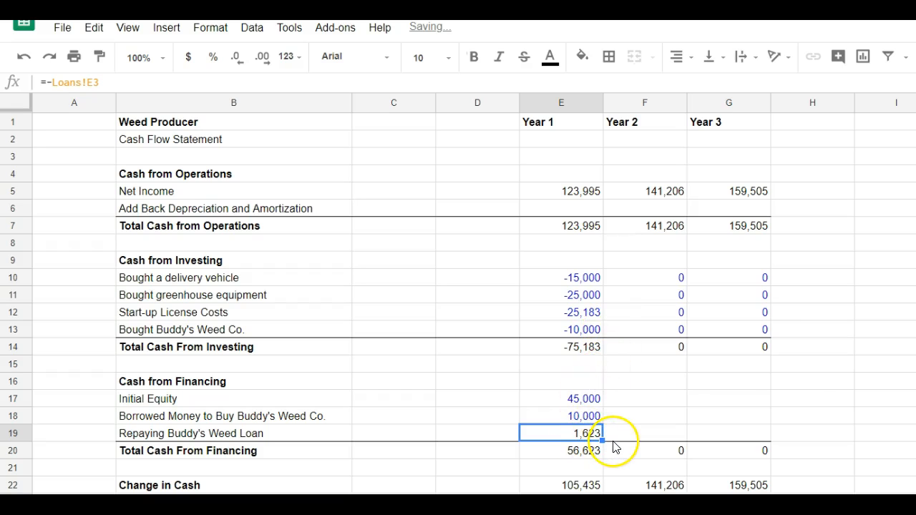
{"action": "left_click_drag", "start_coordinate": [603, 442], "coordinate": [647, 444]}
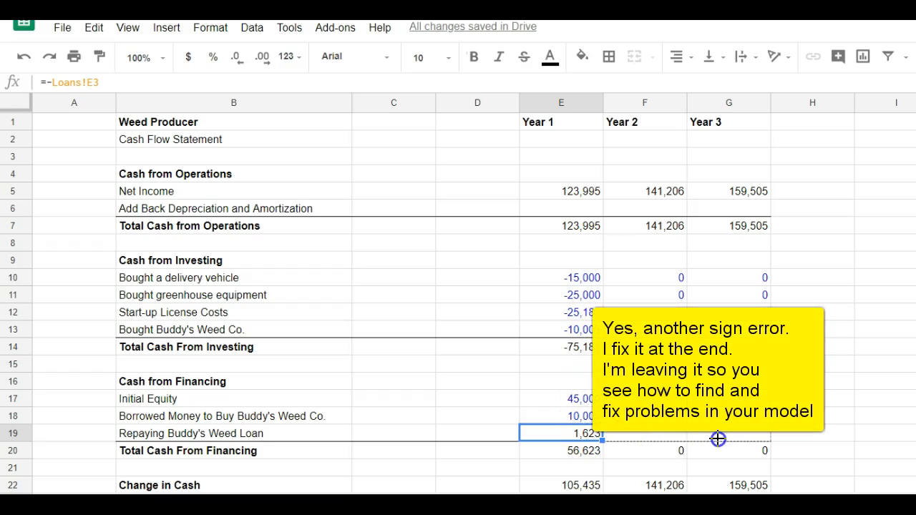
{"action": "left_click_drag", "start_coordinate": [718, 439], "coordinate": [718, 439]}
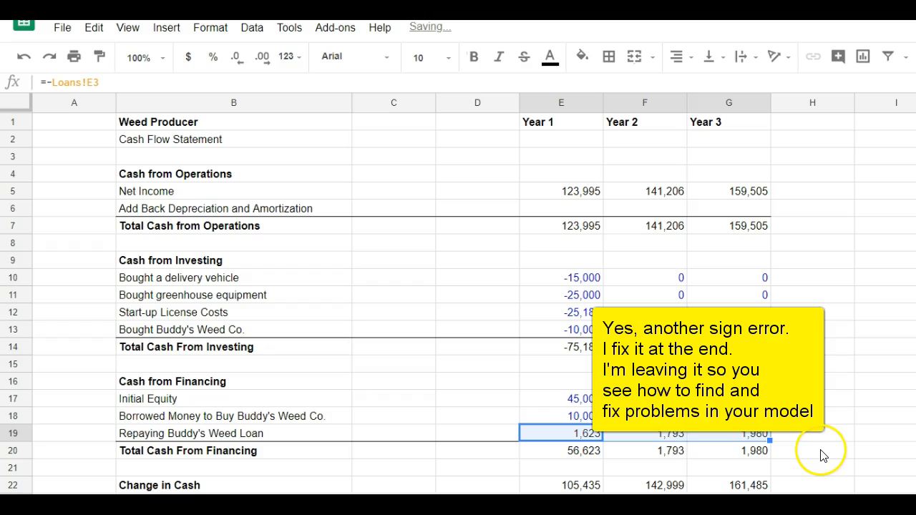